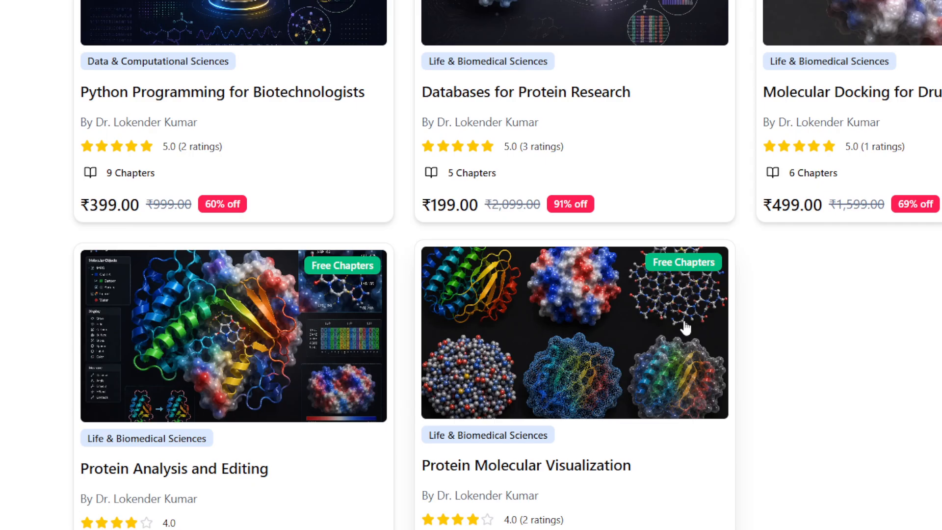
# Step: Look through the course cards and the Certificate of Completion section on the Research Goal page
pyautogui.scroll(3, 686, 327)
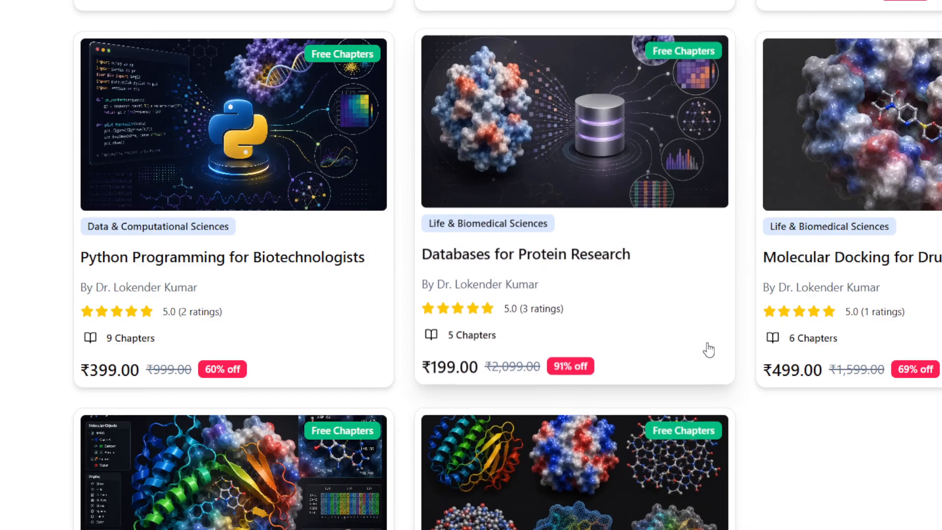
pyautogui.scroll(-2, 708, 350)
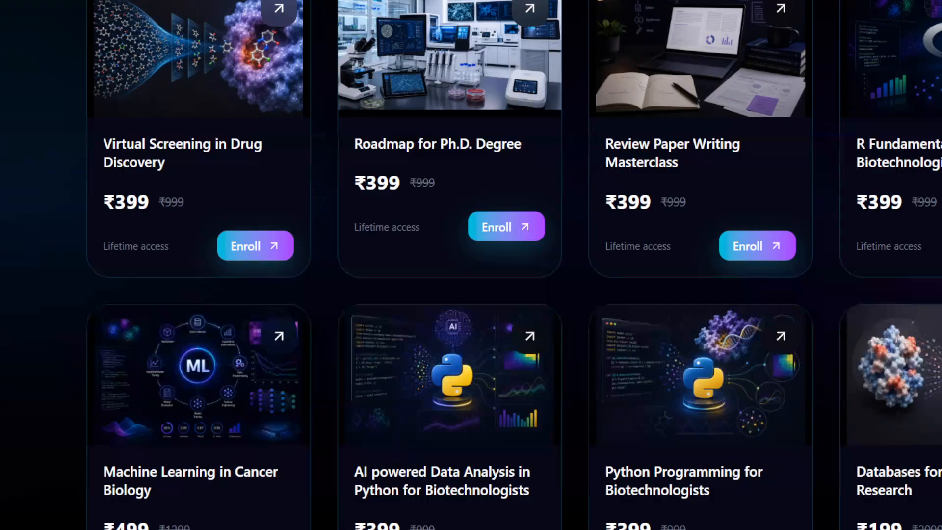
pyautogui.scroll(-10, 617, 383)
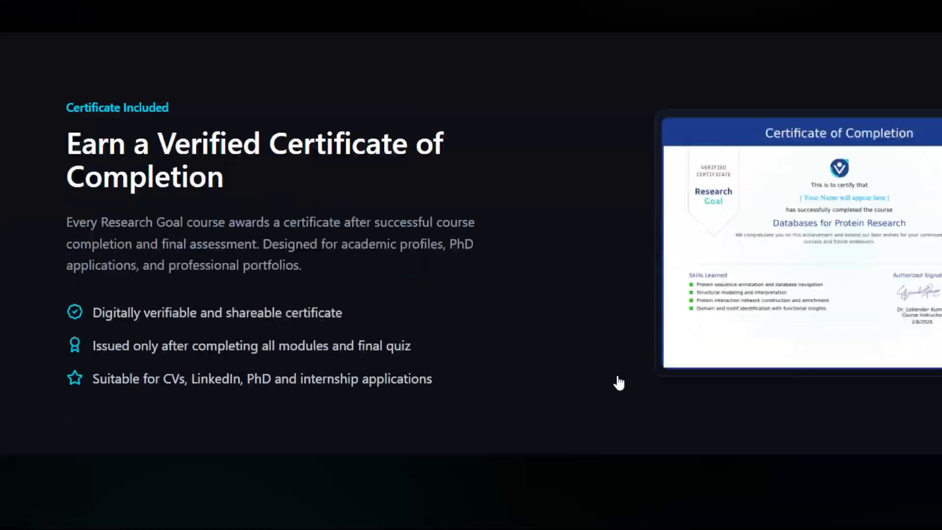
pyautogui.scroll(1, 932, 248)
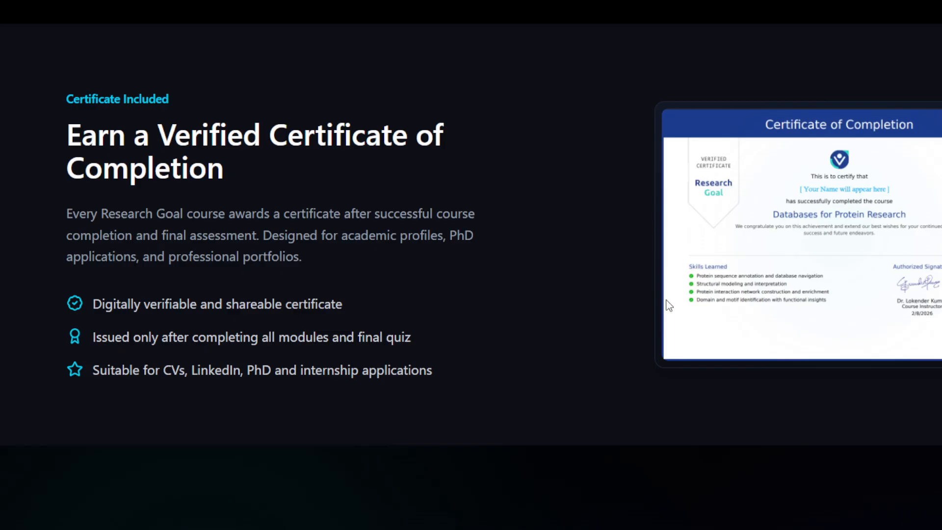
pyautogui.scroll(-5, 669, 305)
pyautogui.scroll(-8, 349, 230)
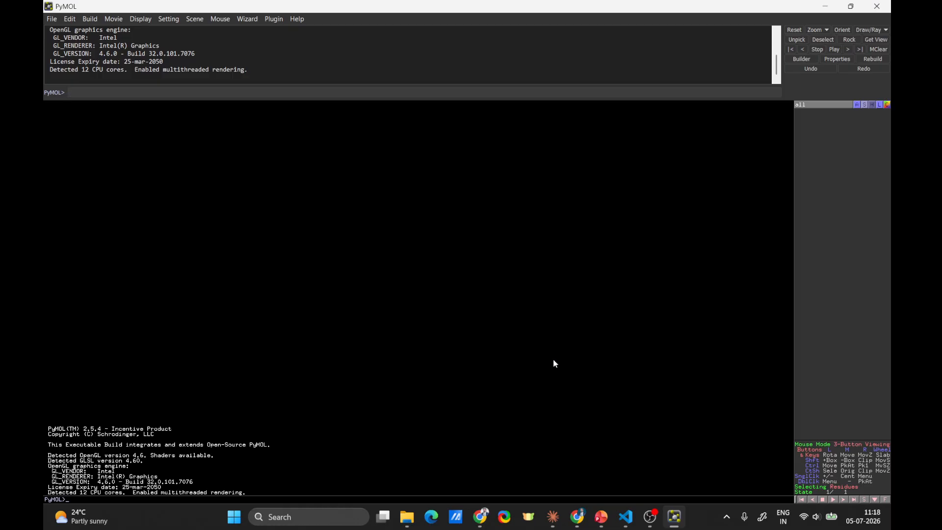
# Step: Switch to VS Code and review the lesson's load and color commands in PyMOL_Basics_Color_Commands.md
pyautogui.moveTo(225, 529); pyautogui.dragTo(315, 4)
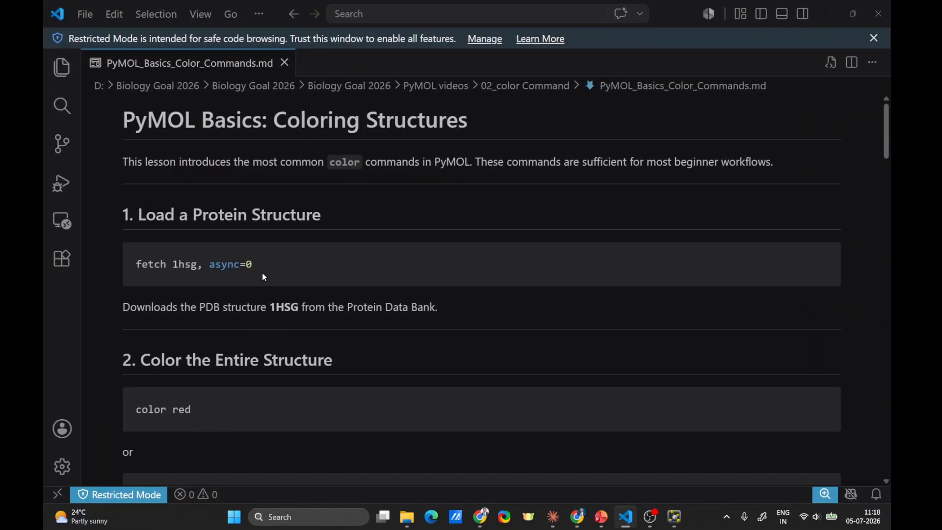
pyautogui.scroll(-15, 265, 278)
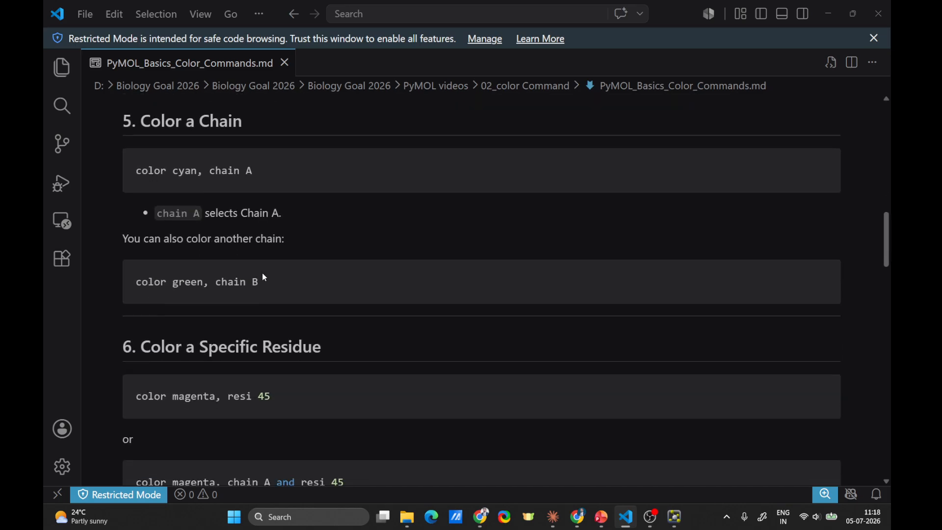
pyautogui.scroll(15, 265, 278)
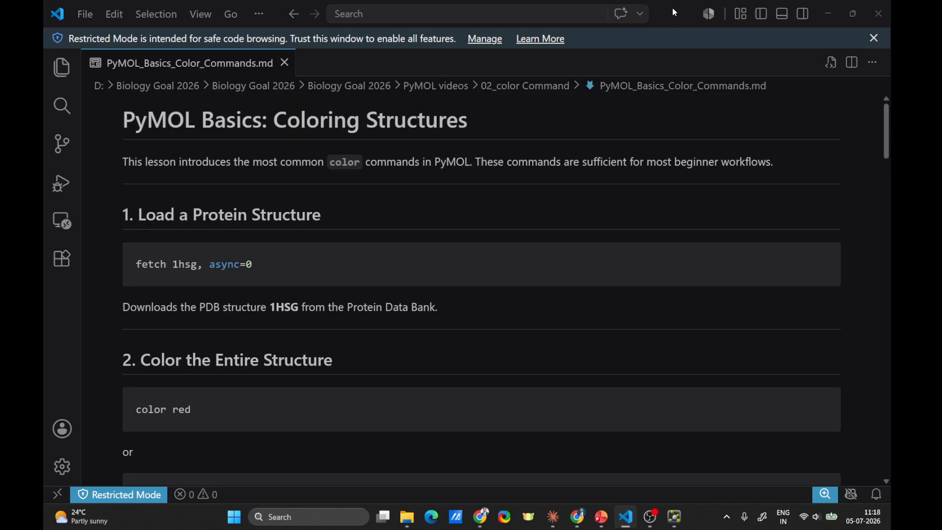
# Step: Switch to PyMOL and load the protein structure by running the command fetch 1hsg, async=0
pyautogui.moveTo(673, 10); pyautogui.dragTo(662, 529)
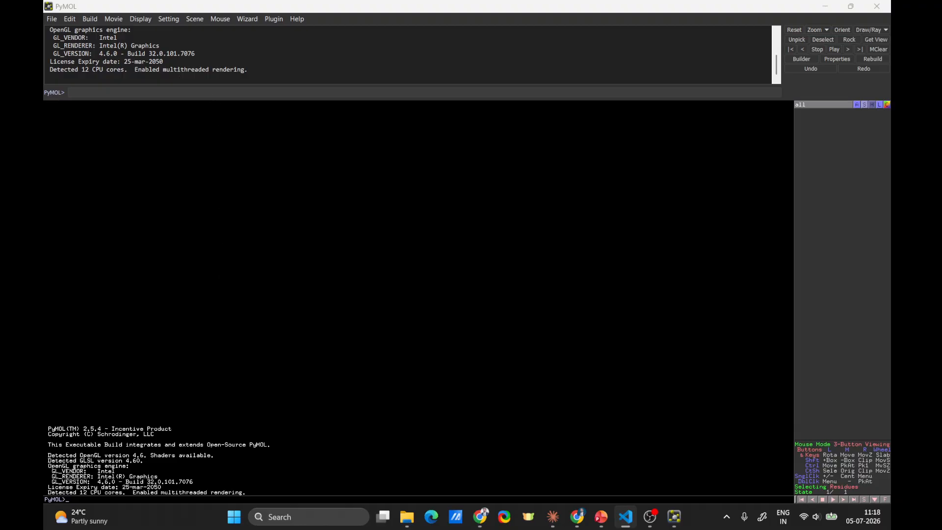
pyautogui.click(144, 93)
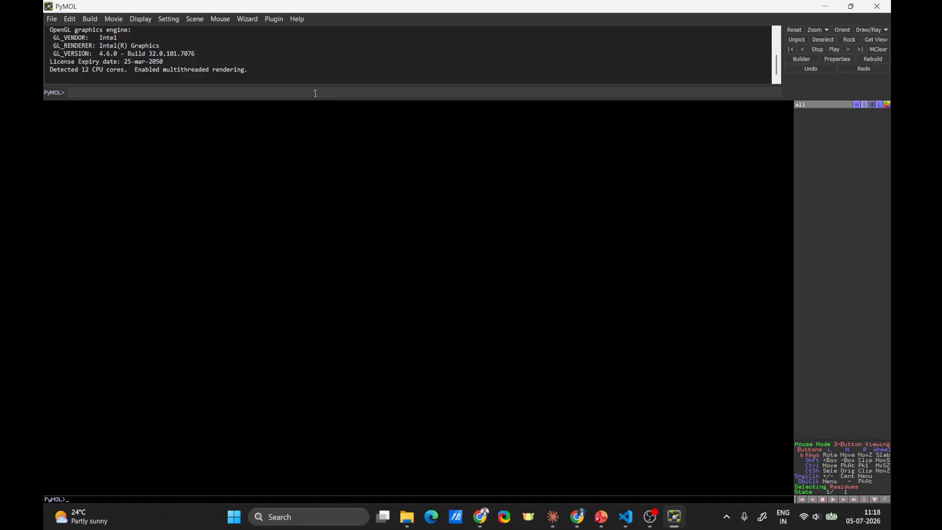
pyautogui.hotkey('alt', 'Tab')
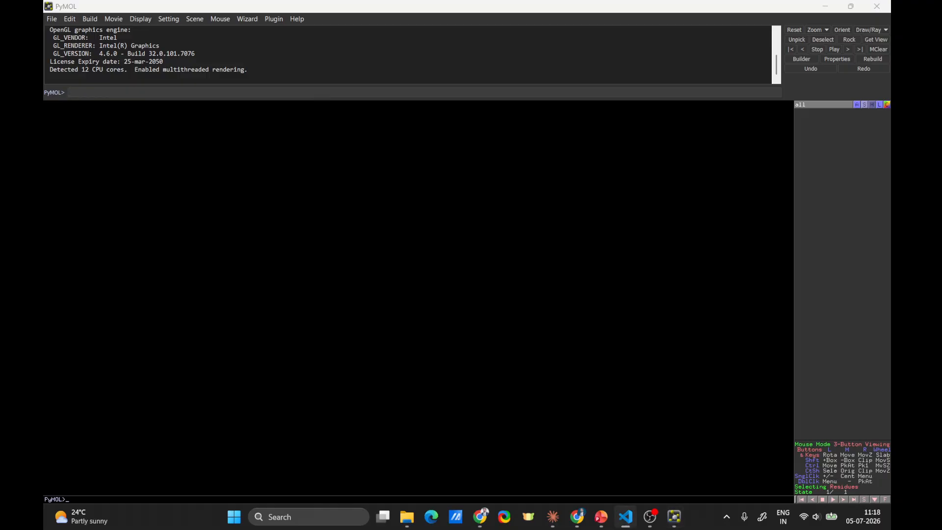
pyautogui.click(239, 92)
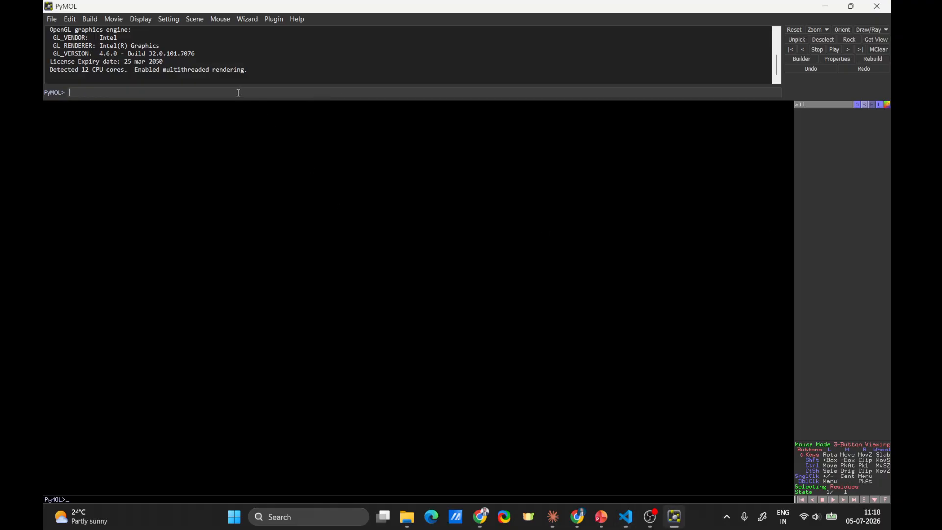
pyautogui.write('fetch 1hsg, async=0')
pyautogui.click(132, 94)
pyautogui.press('Return')
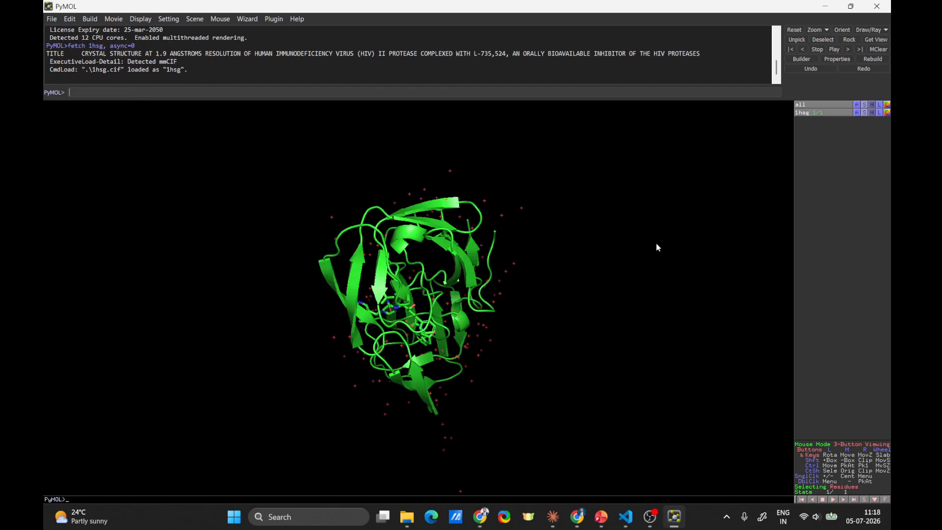
# Step: Color the entire 1hsg structure red with the command color red
pyautogui.moveTo(656, 245); pyautogui.dragTo(596, 317, button='right')
pyautogui.moveTo(596, 318); pyautogui.dragTo(339, 333)
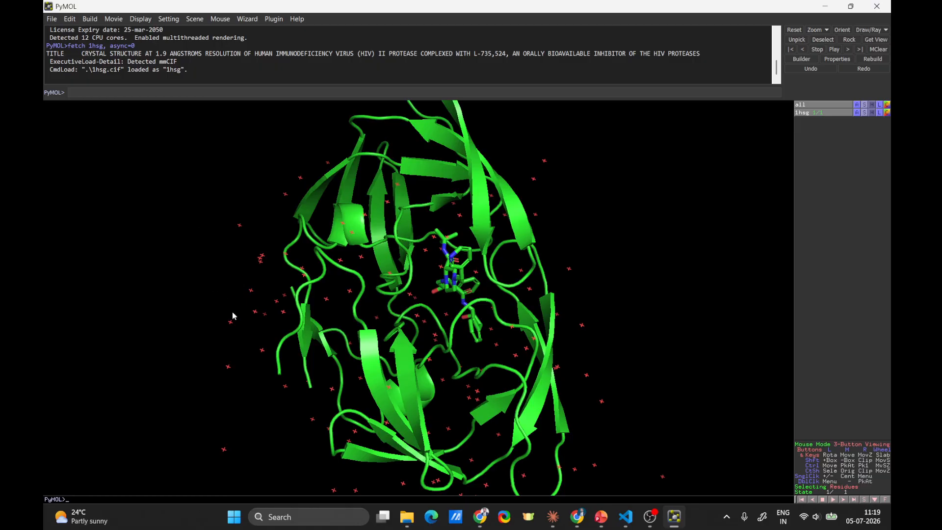
pyautogui.moveTo(528, 443); pyautogui.dragTo(597, 361)
pyautogui.moveTo(347, 436); pyautogui.dragTo(492, 330)
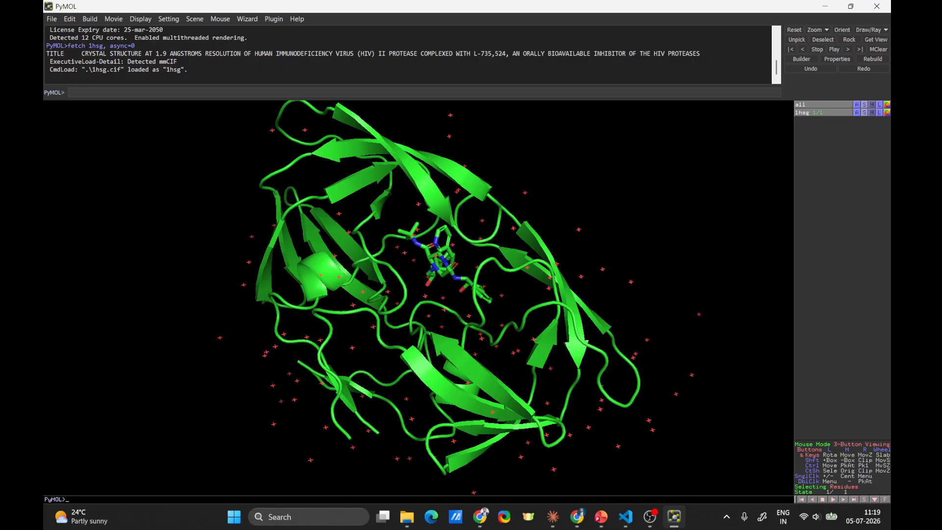
pyautogui.hotkey('alt', 'Tab')
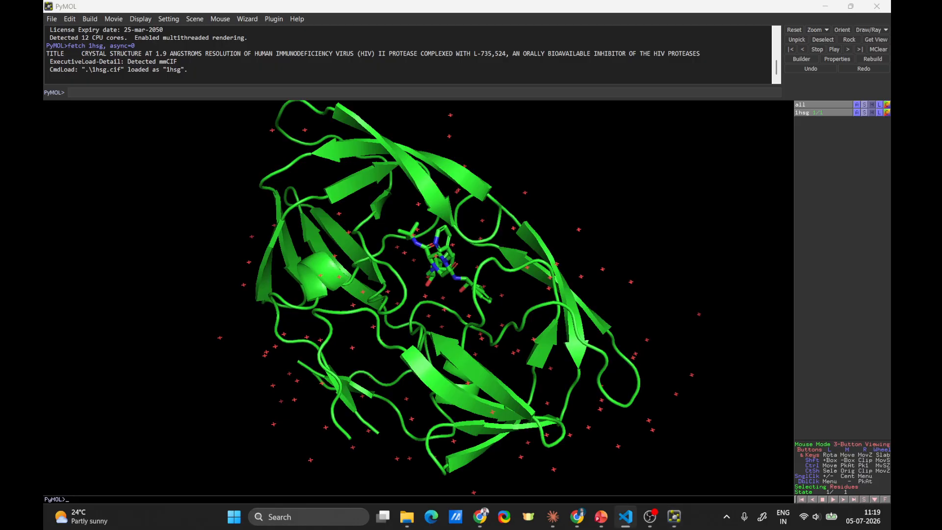
pyautogui.click(219, 70)
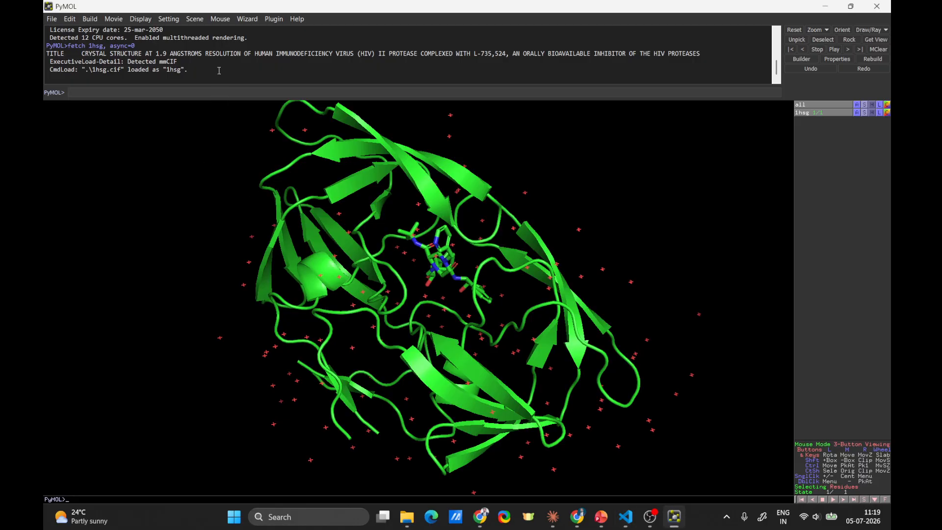
pyautogui.write('color red')
pyautogui.press('Return')
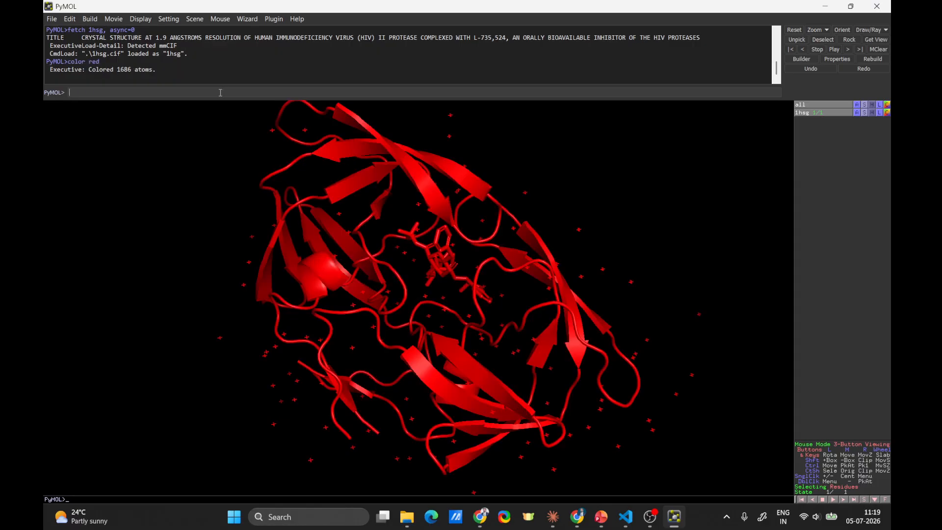
# Step: Recolor the entire structure cyan with the command color cyan
pyautogui.write('color cyan')
pyautogui.press('Return')
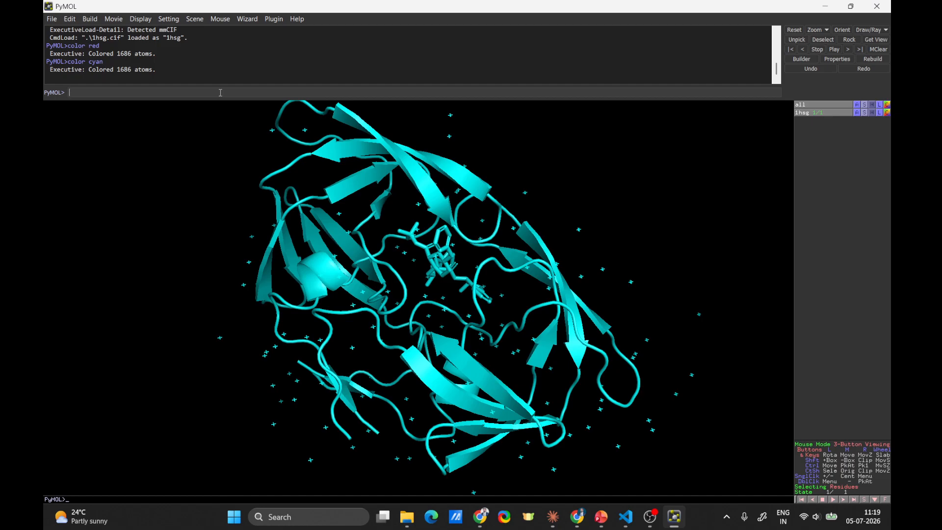
# Step: Color everything red by naming the target explicitly with the command color red, all
pyautogui.write('color red, all')
pyautogui.press('Return')
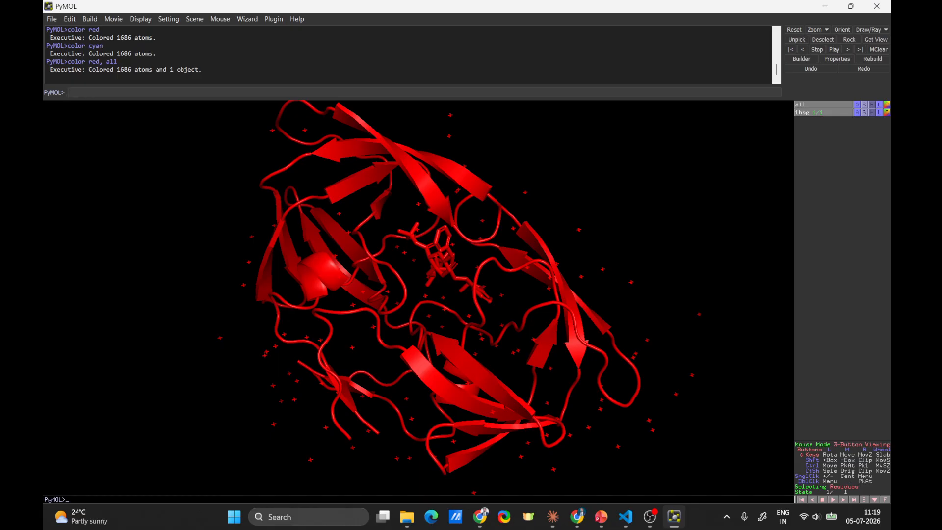
# Step: Examine the bound ligand and the surrounding protein chains of 1hsg from several angles and distances
pyautogui.hotkey('alt', 'Tab')
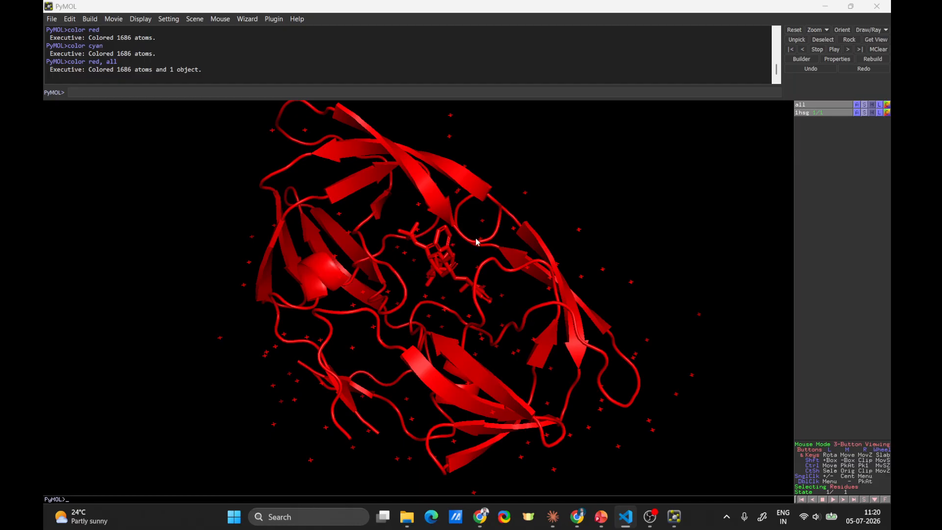
pyautogui.moveTo(452, 293); pyautogui.dragTo(398, 312)
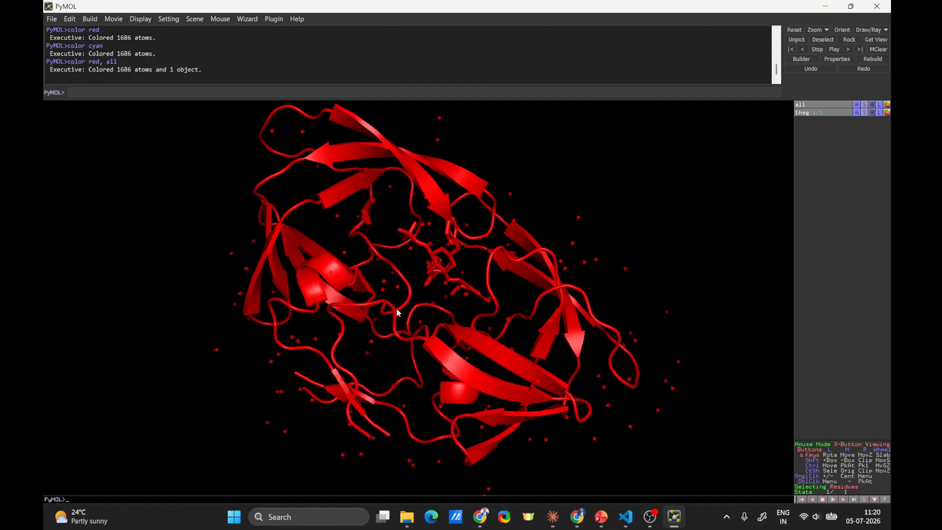
pyautogui.moveTo(597, 186); pyautogui.dragTo(585, 369, button='right')
pyautogui.moveTo(505, 215); pyautogui.dragTo(416, 270)
pyautogui.click(446, 310)
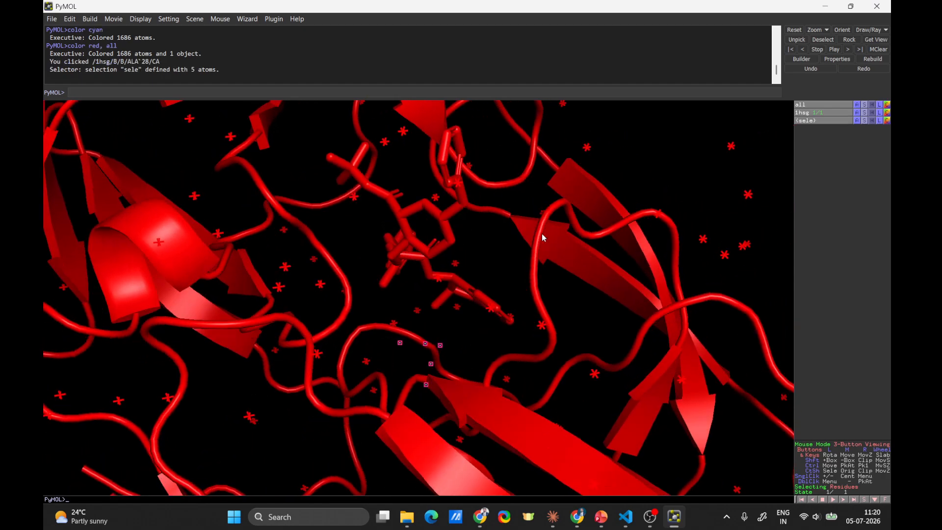
pyautogui.moveTo(542, 237); pyautogui.dragTo(547, 72, button='right')
pyautogui.moveTo(448, 285); pyautogui.dragTo(418, 335)
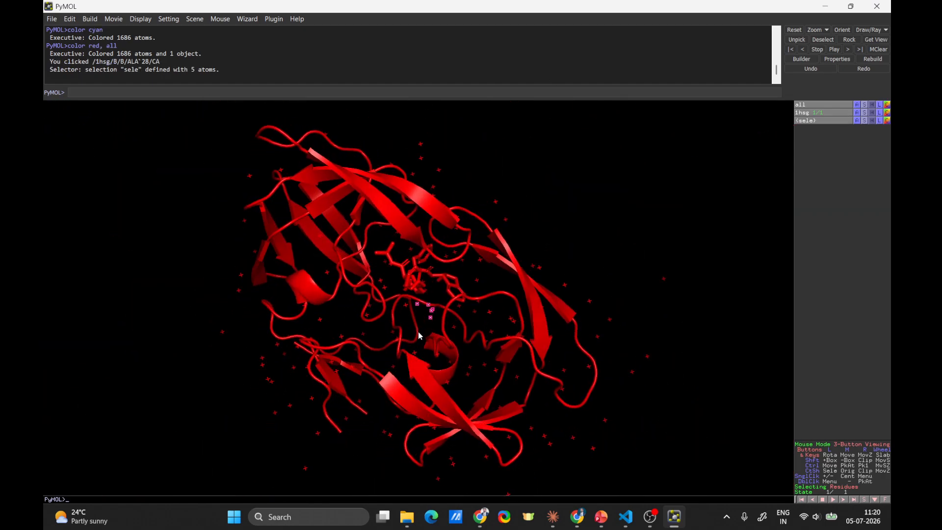
pyautogui.moveTo(545, 237); pyautogui.dragTo(296, 345, button='right')
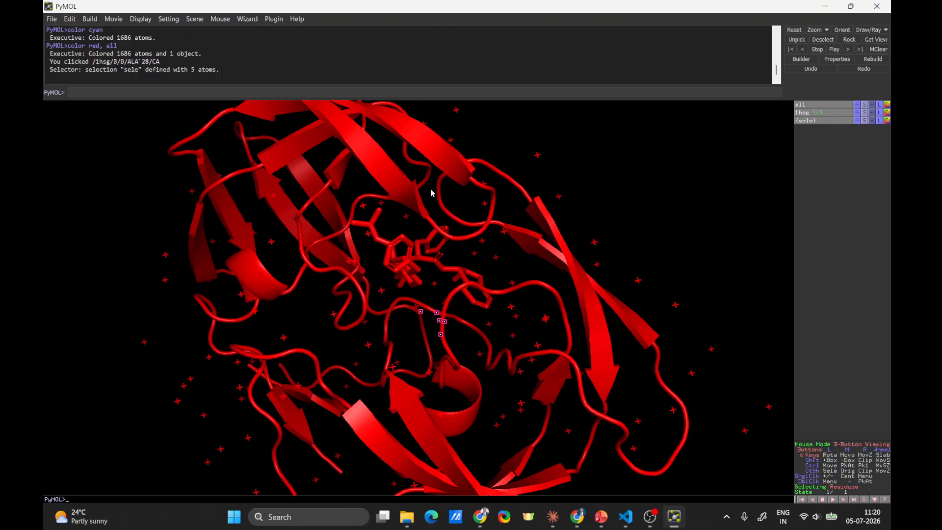
# Step: Display the sequence viewer and highlight the ligand MK1 at C/B/902 in the structure, leaving nothing selected at the end
pyautogui.click(866, 500)
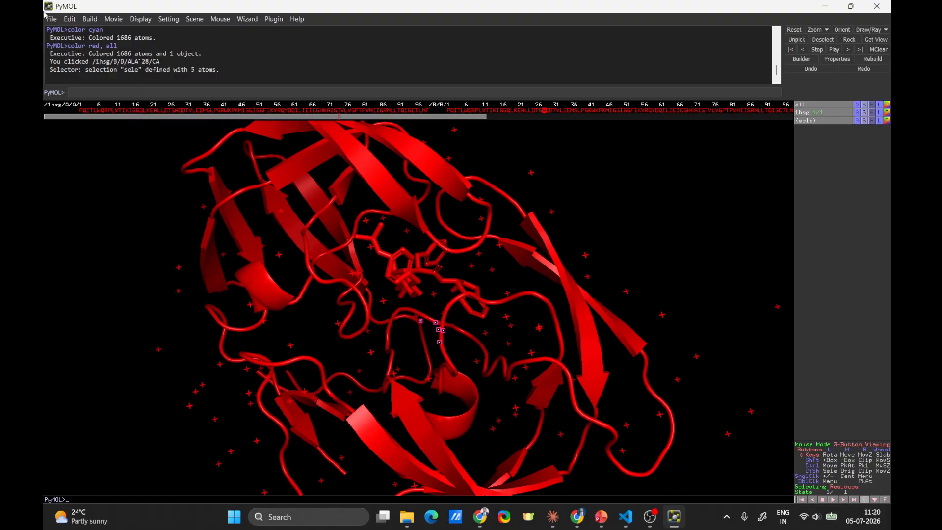
pyautogui.moveTo(147, 117); pyautogui.dragTo(582, 126)
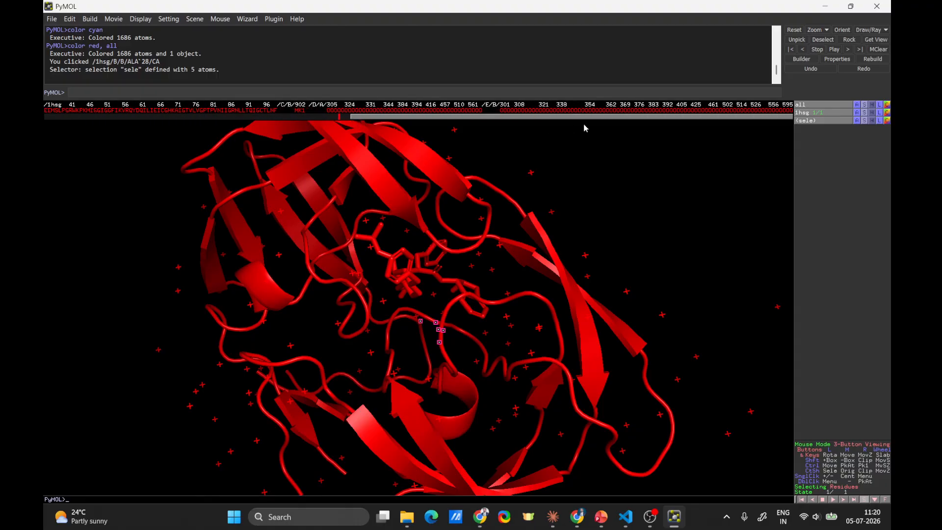
pyautogui.click(300, 111)
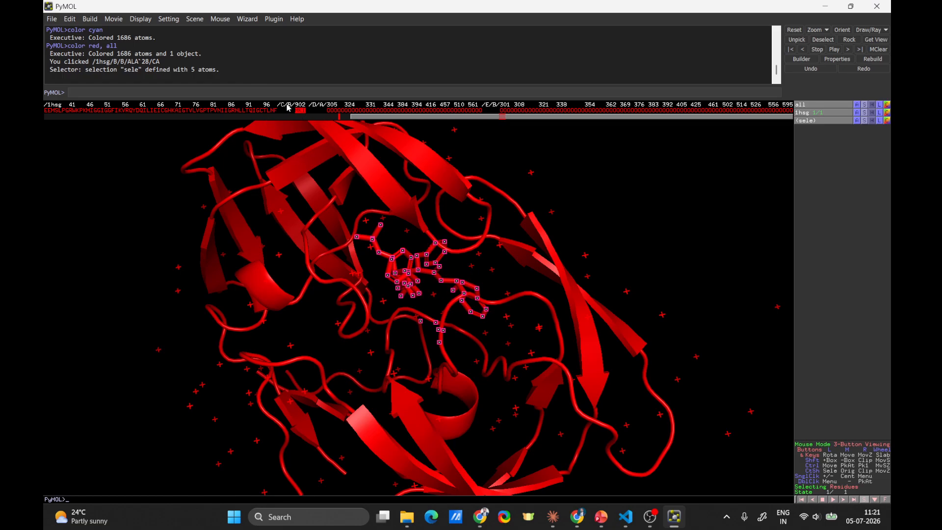
pyautogui.click(637, 194)
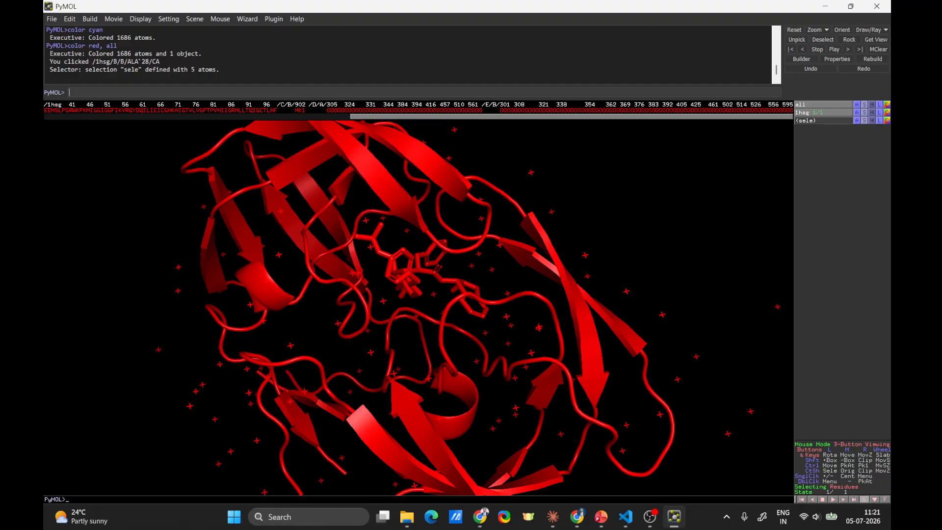
# Step: Color only the ligand yellow with the command color yellow, resn MK1
pyautogui.hotkey('alt', 'Tab')
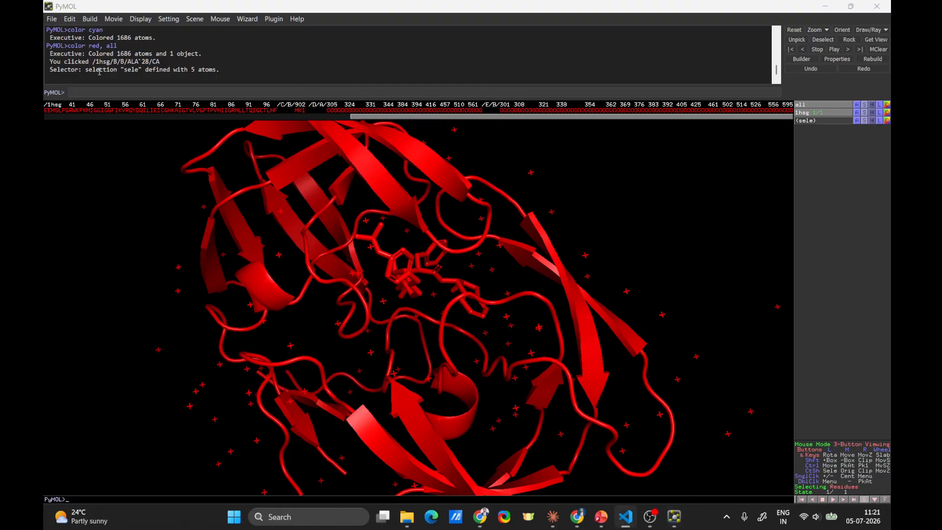
pyautogui.hotkey('alt', 'Tab')
pyautogui.write('color yellow, resn MK1')
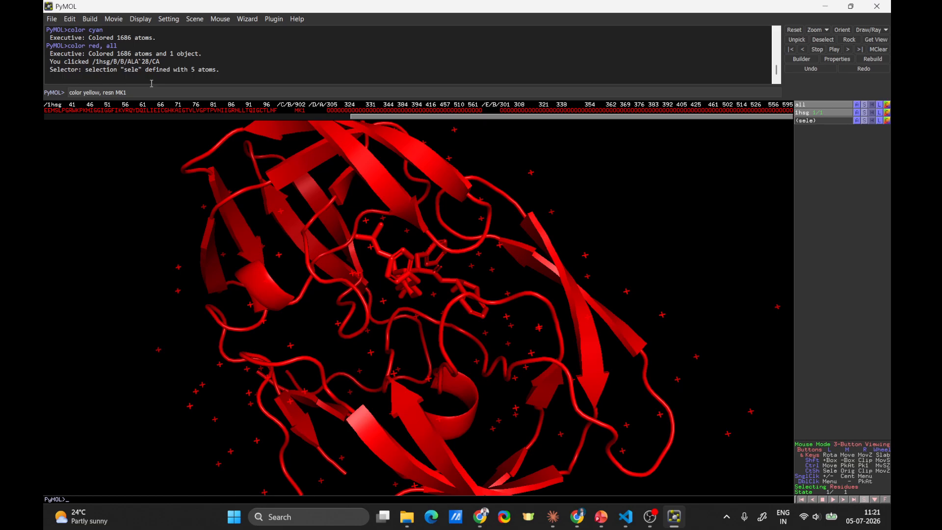
pyautogui.press('Return')
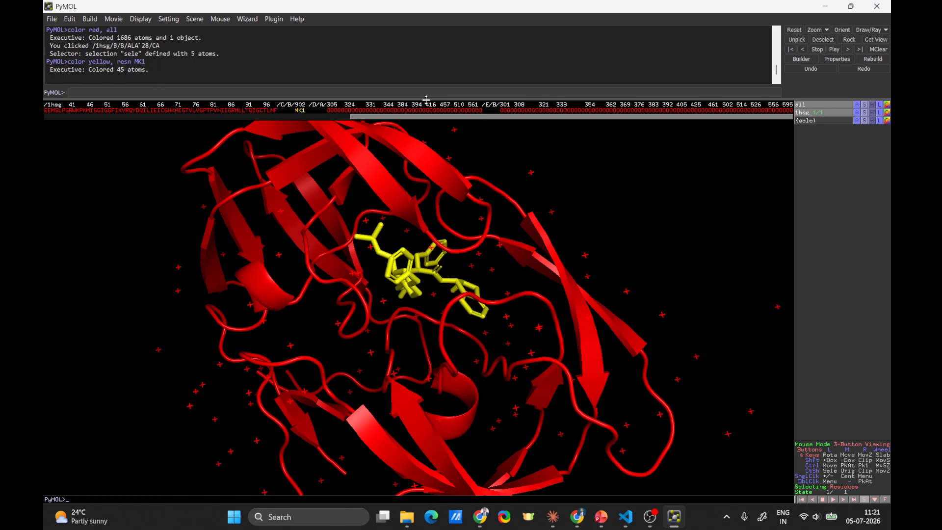
# Step: Inspect the yellow MK1 ligand up close and within the whole protein, and return to the lesson notes
pyautogui.moveTo(661, 194); pyautogui.dragTo(611, 365, button='right')
pyautogui.moveTo(609, 364); pyautogui.dragTo(407, 275)
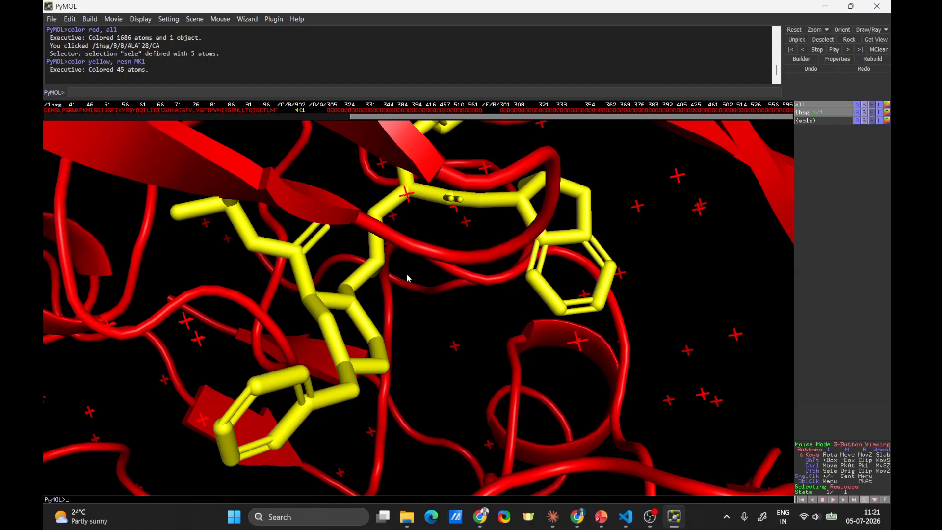
pyautogui.moveTo(461, 272); pyautogui.dragTo(473, 9, button='right')
pyautogui.moveTo(397, 352); pyautogui.dragTo(404, 327)
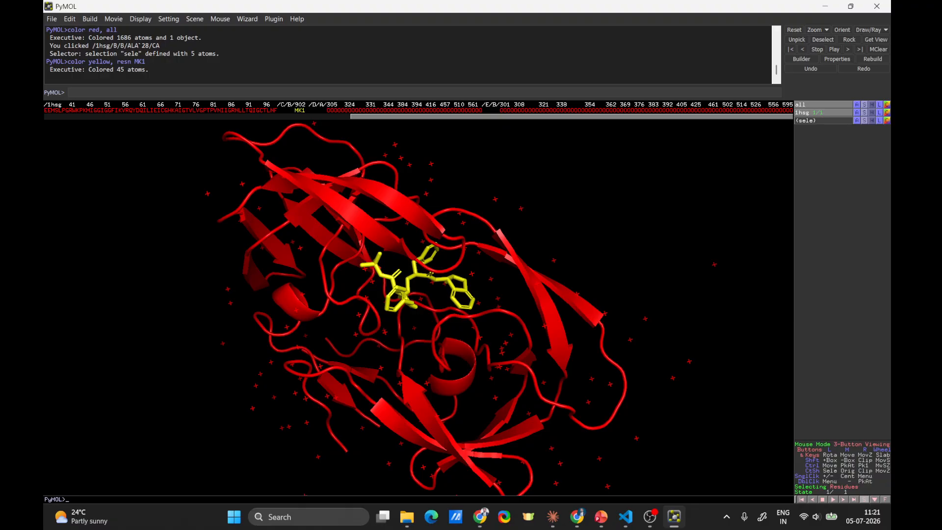
pyautogui.hotkey('alt', 'Tab')
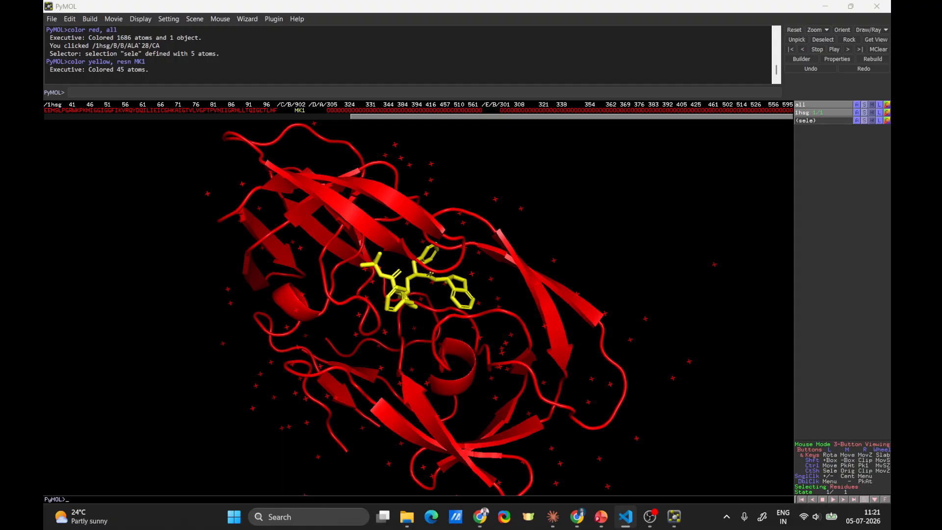
# Step: Color chain A cyan with the command color cyan, chain A
pyautogui.click(135, 93)
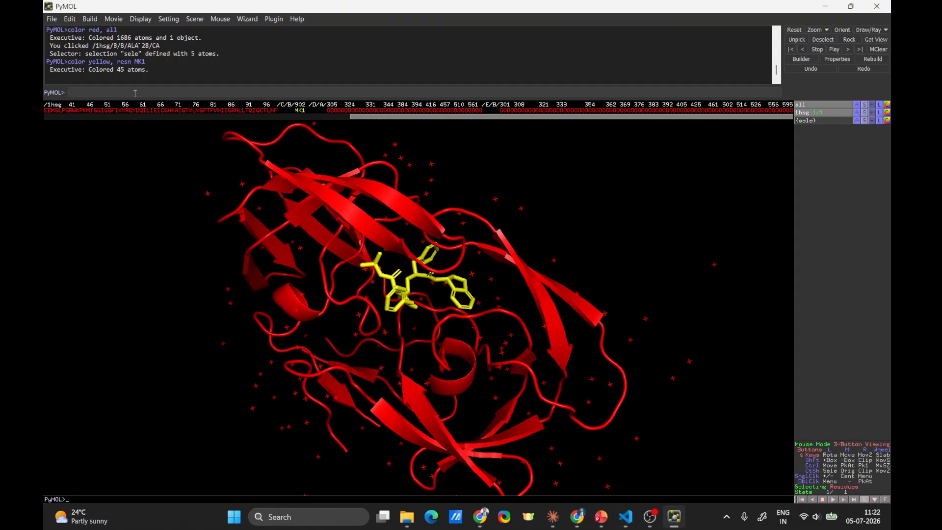
pyautogui.write('color cyan, chain A')
pyautogui.press('Return')
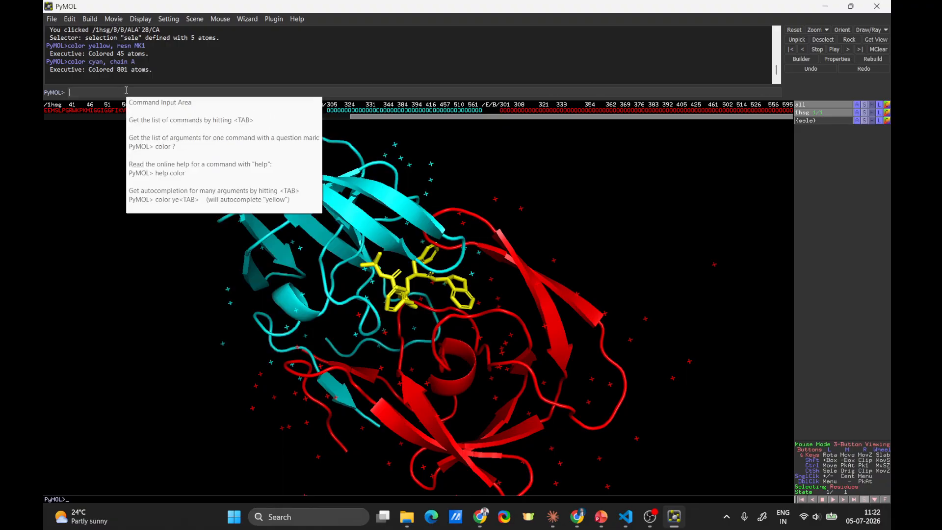
pyautogui.moveTo(479, 361); pyautogui.dragTo(516, 345)
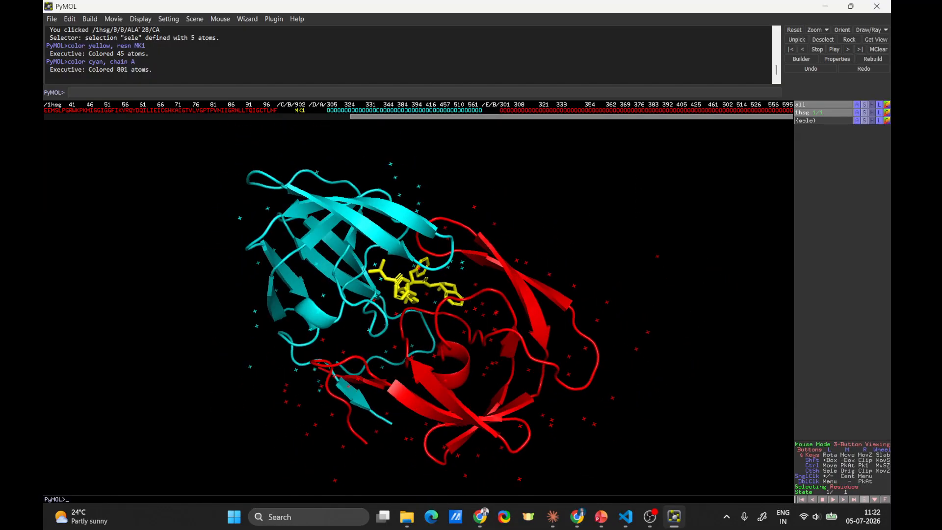
# Step: Color chain B green with the command color green, chain B, and view the chains from several angles
pyautogui.hotkey('alt', 'Tab')
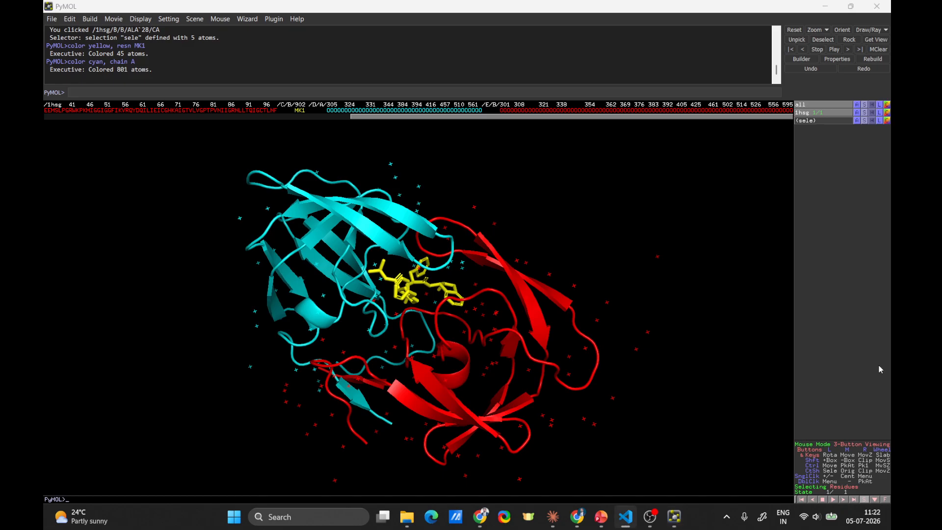
pyautogui.click(103, 91)
pyautogui.write('color green, chain B')
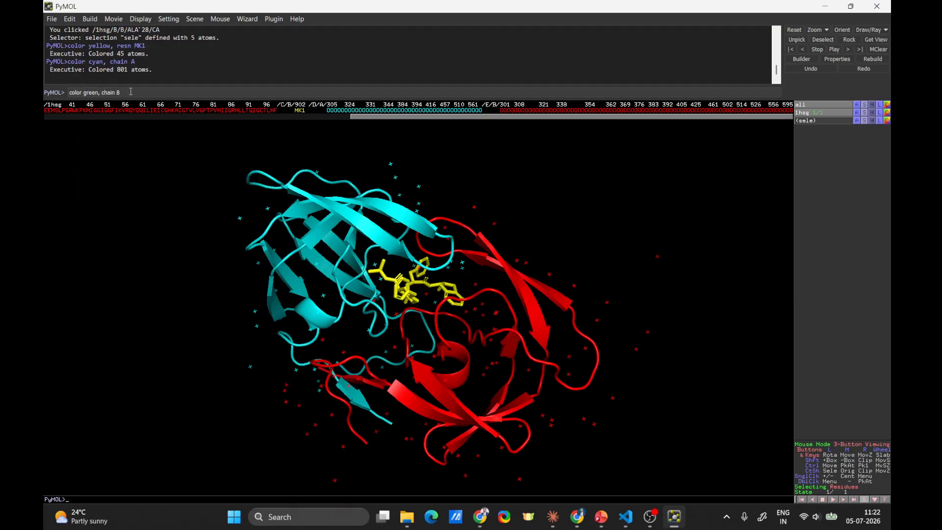
pyautogui.press('Return')
pyautogui.moveTo(481, 401)
pyautogui.mouseDown()
pyautogui.moveTo(475, 394)
pyautogui.moveTo(491, 407)
pyautogui.moveTo(484, 415)
pyautogui.mouseUp()
pyautogui.moveTo(331, 377); pyautogui.dragTo(394, 341)
pyautogui.moveTo(673, 214); pyautogui.dragTo(632, 320, button='right')
pyautogui.moveTo(449, 358); pyautogui.dragTo(411, 236)
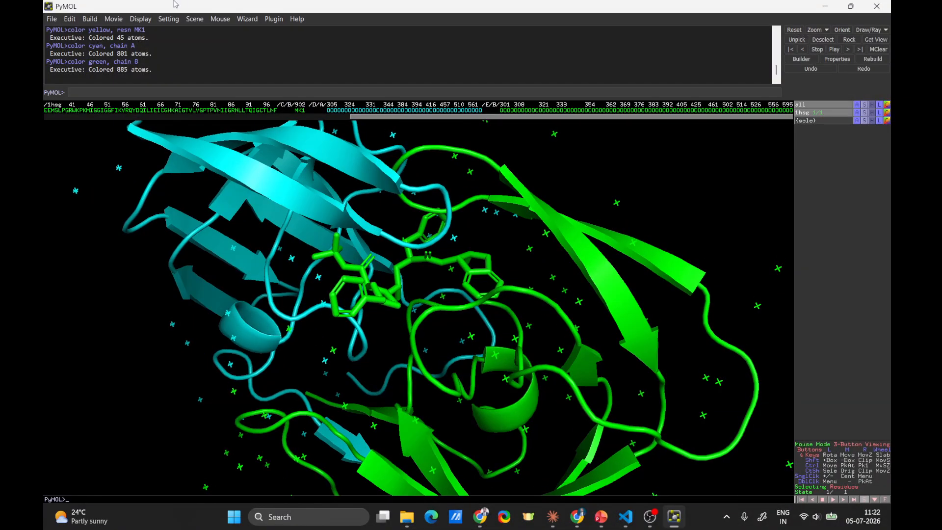
# Step: Restore the ligand's yellow color by rerunning color yellow, resn MK1, and view it between the two chains
pyautogui.click(162, 91)
pyautogui.press('Up')
pyautogui.press('Up')
pyautogui.press('Up')
pyautogui.press('Return')
pyautogui.moveTo(704, 305); pyautogui.dragTo(708, 139, button='right')
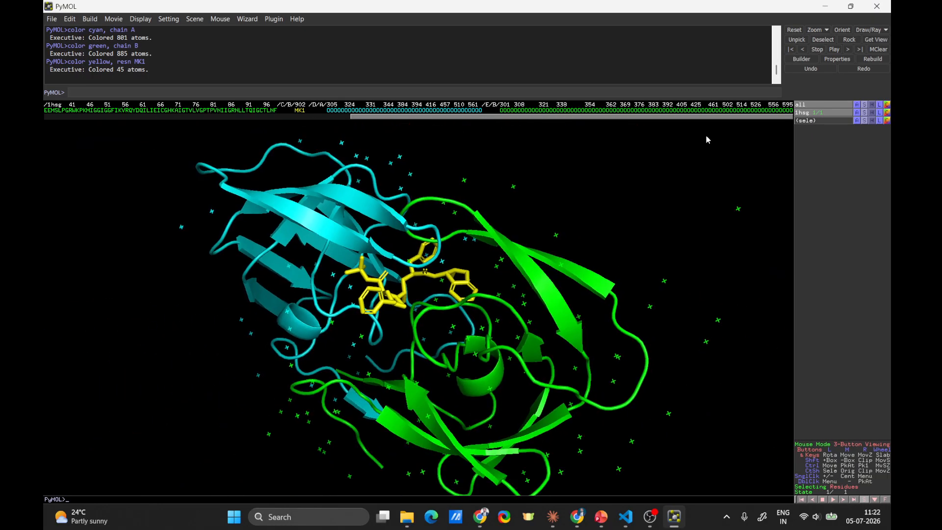
pyautogui.moveTo(446, 428); pyautogui.dragTo(423, 418)
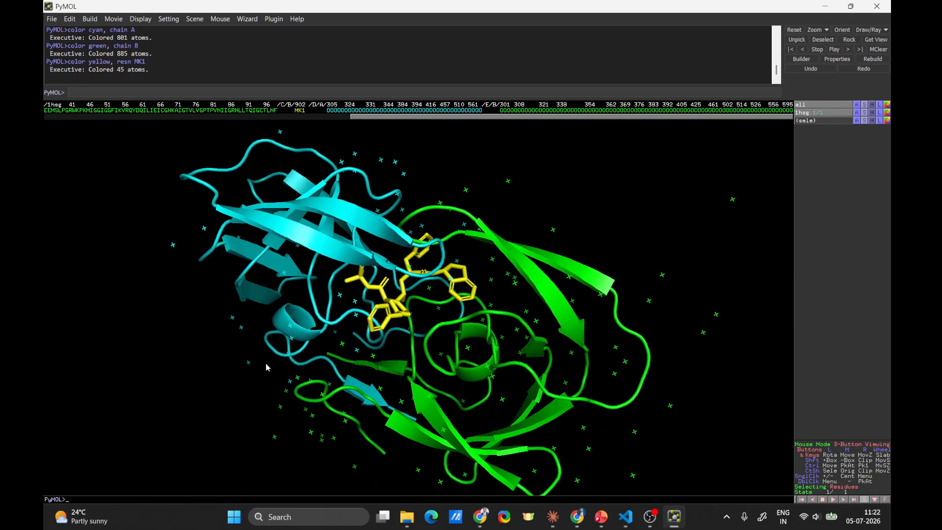
pyautogui.moveTo(268, 367); pyautogui.dragTo(351, 361)
pyautogui.moveTo(470, 339); pyautogui.dragTo(445, 342)
# Step: Color residue 45 in both chains magenta with the command color magenta, resi 45
pyautogui.click(626, 517)
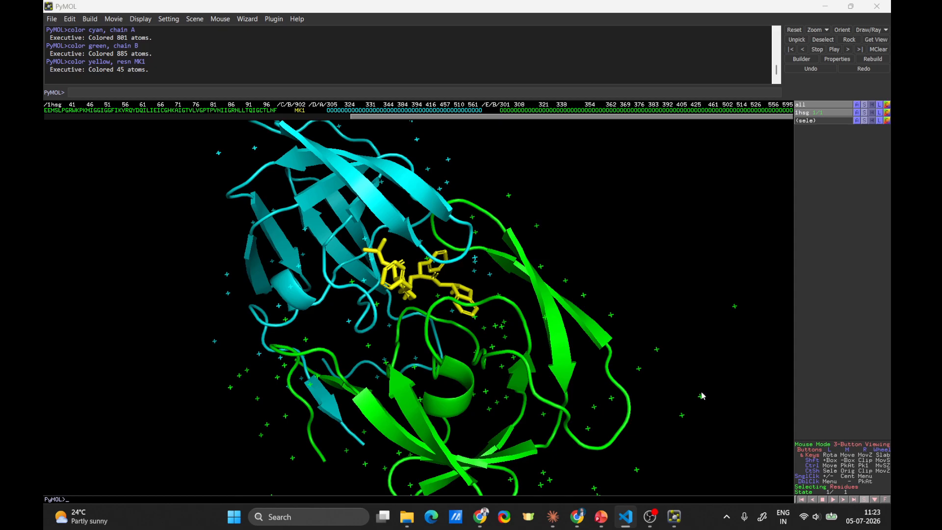
pyautogui.click(252, 91)
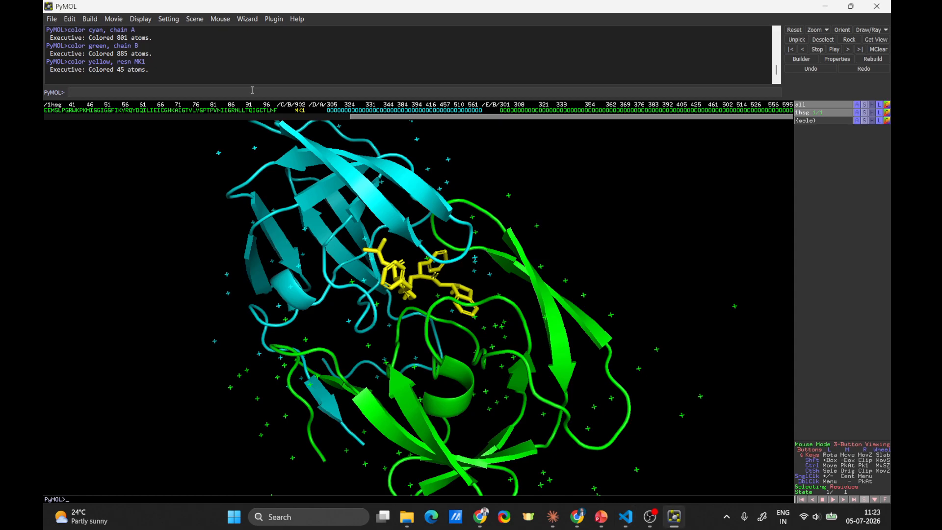
pyautogui.write('color magenta, res')
pyautogui.write('45')
pyautogui.press('Return')
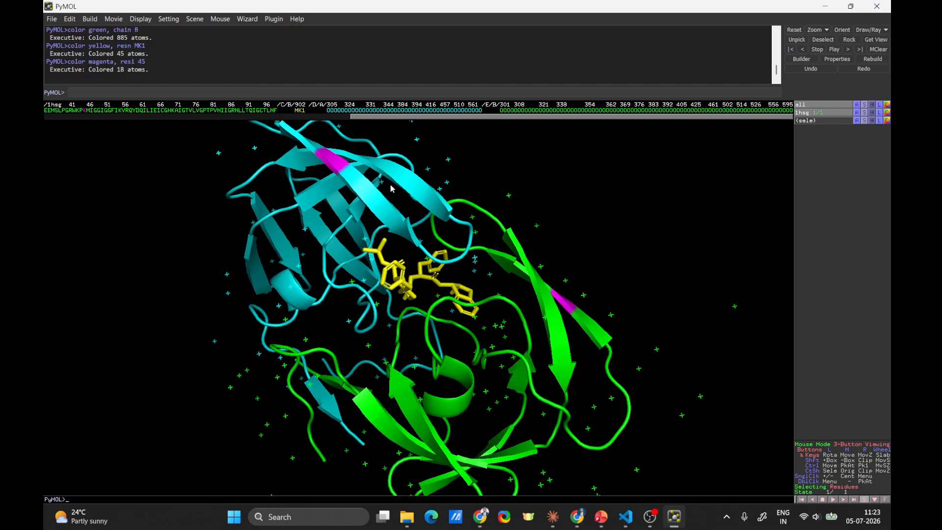
# Step: Examine the magenta residue 45 in both chains, centering and enlarging the one on the green chain's strand
pyautogui.moveTo(391, 188); pyautogui.dragTo(584, 311)
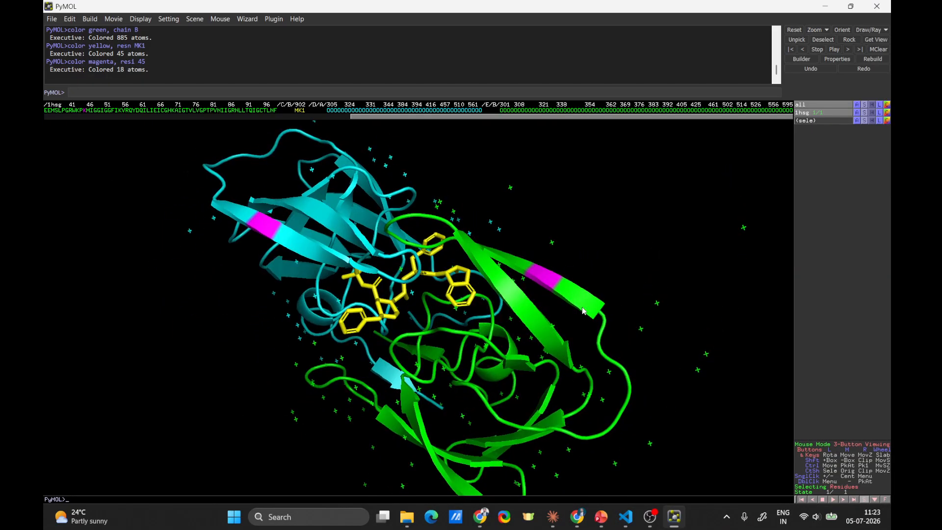
pyautogui.moveTo(351, 303); pyautogui.dragTo(363, 324)
pyautogui.moveTo(470, 300)
pyautogui.mouseDown()
pyautogui.moveTo(422, 353)
pyautogui.moveTo(455, 303)
pyautogui.mouseUp()
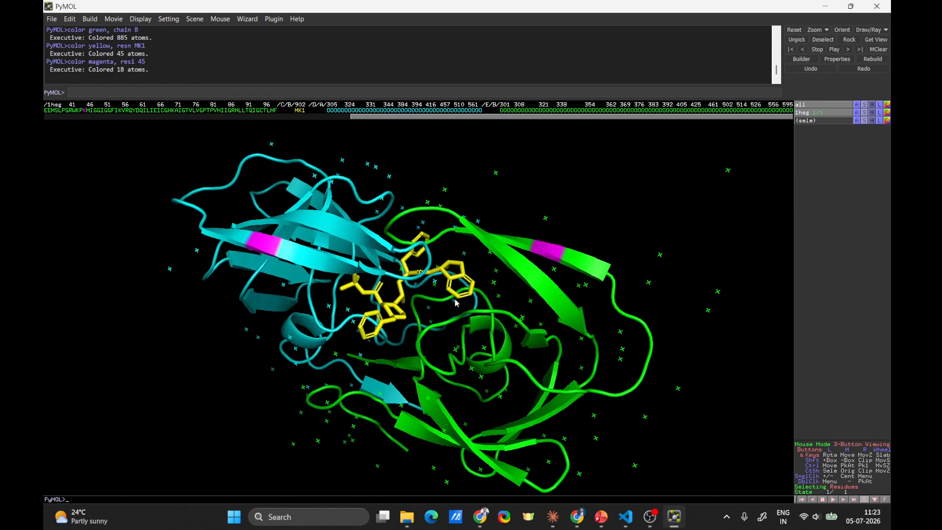
pyautogui.middleClick(583, 269)
pyautogui.middleClick(421, 306)
pyautogui.moveTo(435, 297); pyautogui.dragTo(502, 406, button='right')
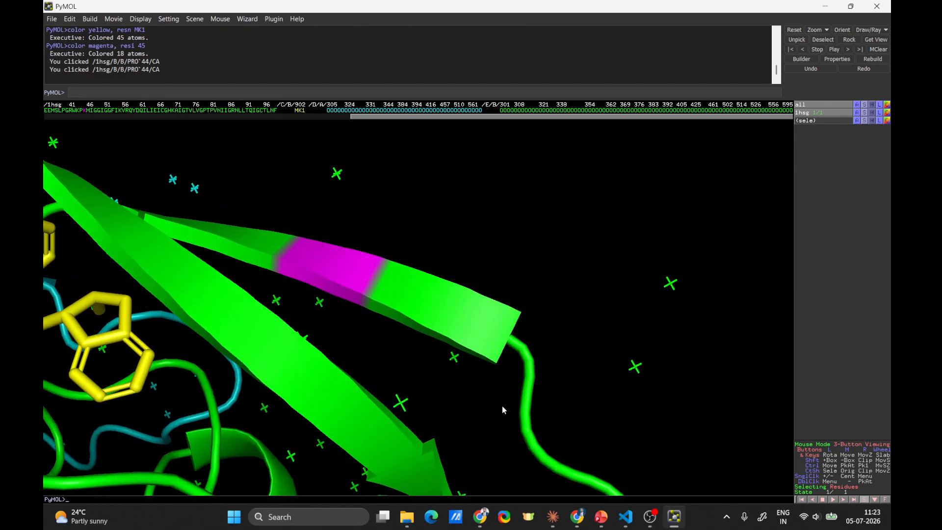
pyautogui.moveTo(374, 329); pyautogui.dragTo(395, 341)
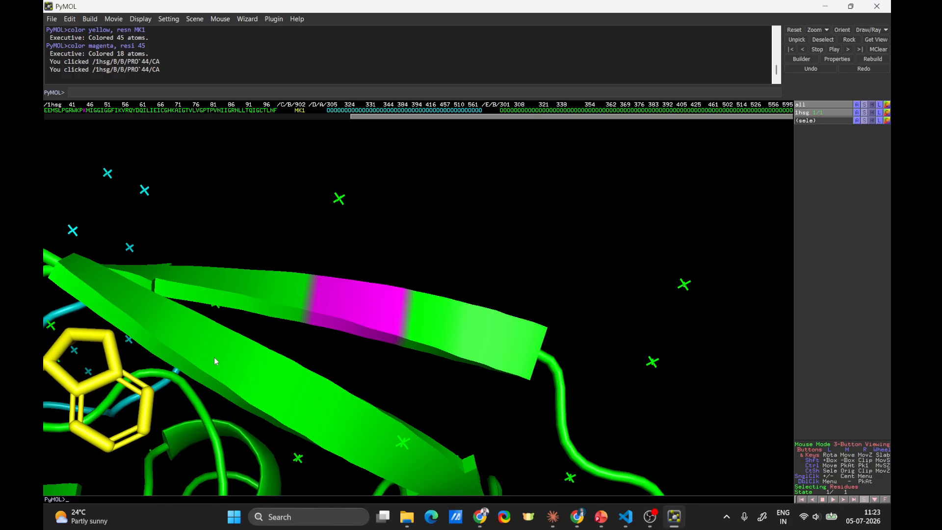
pyautogui.moveTo(214, 361); pyautogui.dragTo(241, 335)
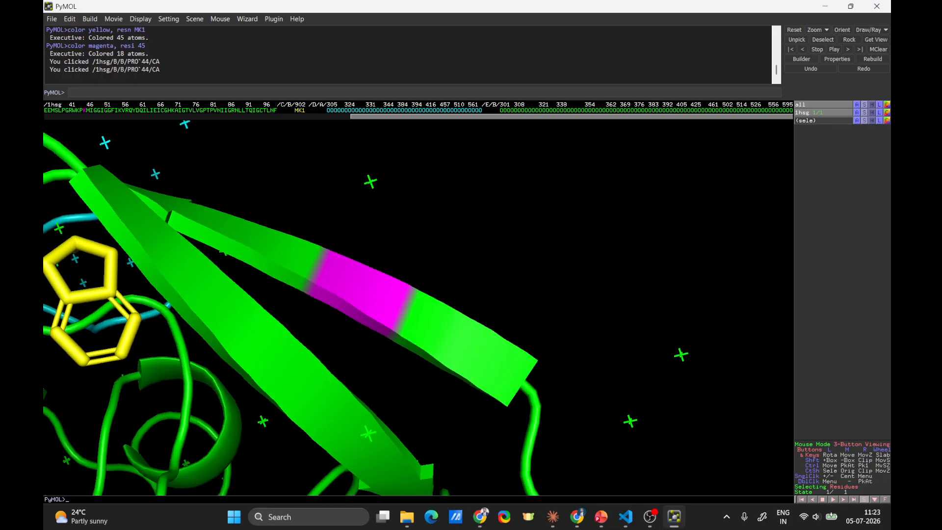
# Step: Color all histidine residues orange with the command color orange, resn HIS, with the whole structure in view
pyautogui.hotkey('alt', 'Tab')
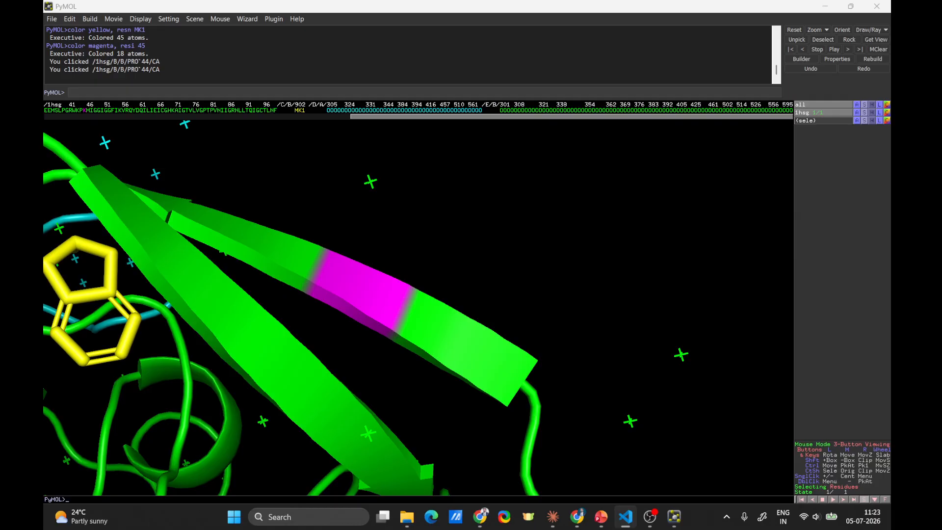
pyautogui.click(212, 91)
pyautogui.write('color orange, resn HIS')
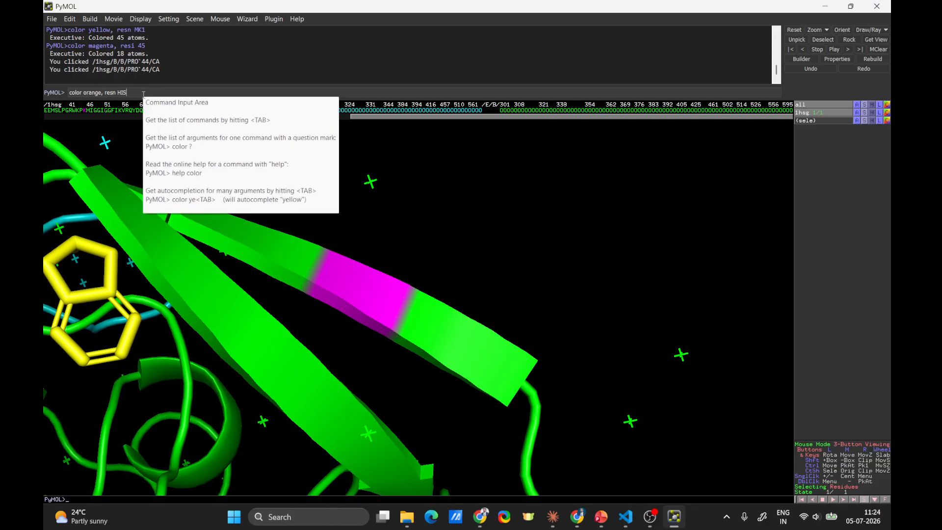
pyautogui.keyDown('ctrl'); pyautogui.scroll(3, 469, 374); pyautogui.keyUp('ctrl')
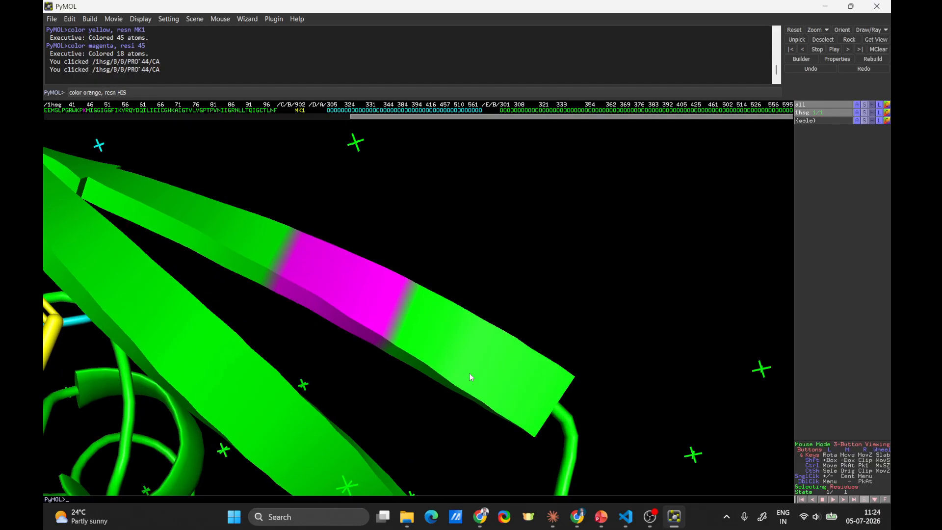
pyautogui.keyDown('ctrl'); pyautogui.scroll(-4, 469, 374); pyautogui.keyUp('ctrl')
pyautogui.rightClick(512, 277)
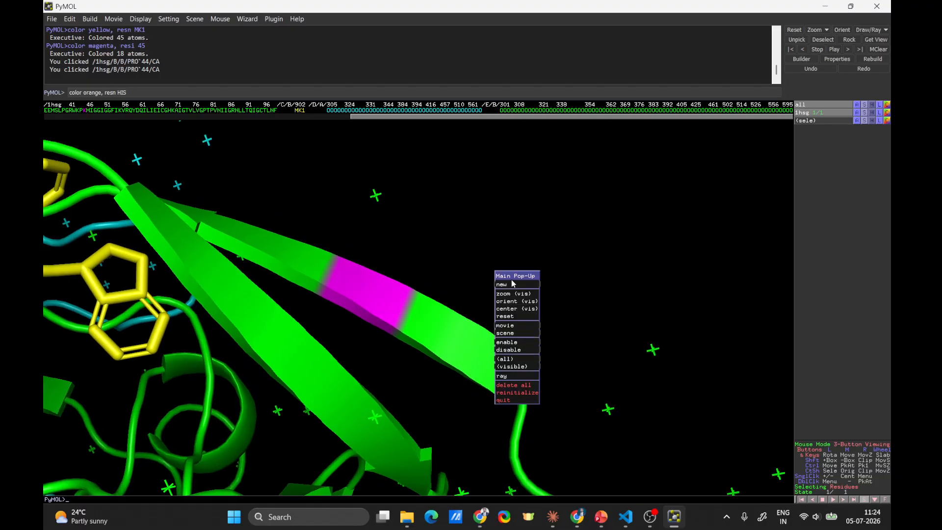
pyautogui.click(510, 294)
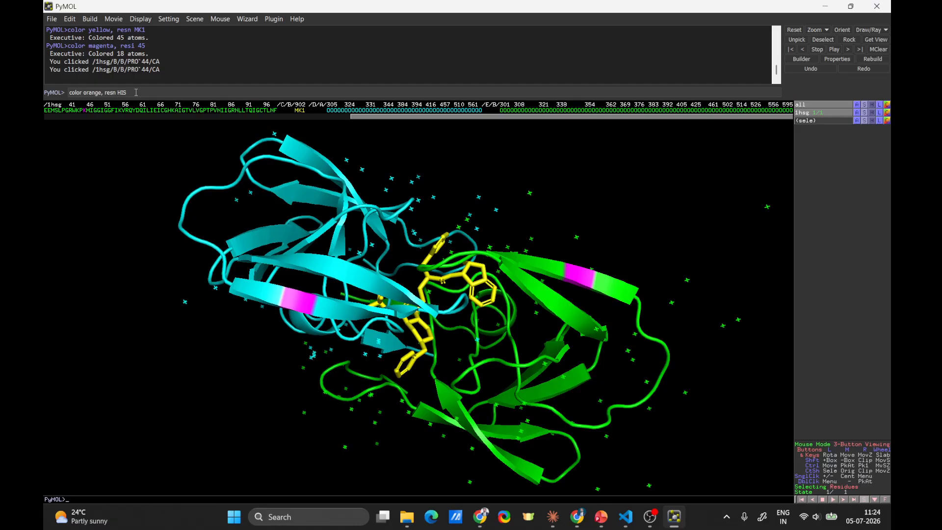
pyautogui.press('Return')
# Step: Examine the orange histidine residues in both chains from several angles and distances
pyautogui.moveTo(449, 464); pyautogui.dragTo(450, 354)
pyautogui.moveTo(404, 403); pyautogui.dragTo(334, 328)
pyautogui.moveTo(391, 337); pyautogui.dragTo(494, 314)
pyautogui.moveTo(504, 224); pyautogui.dragTo(481, 300, button='right')
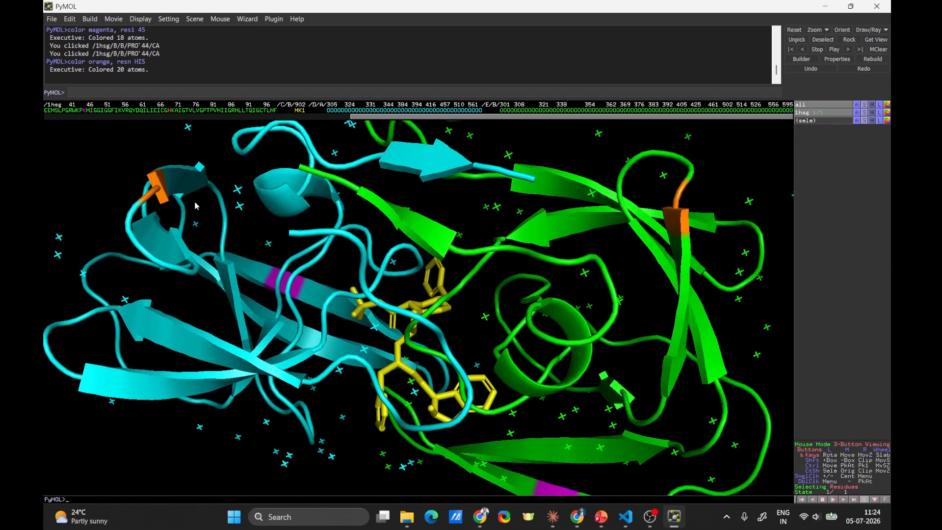
pyautogui.moveTo(158, 187); pyautogui.dragTo(150, 215)
pyautogui.moveTo(456, 318)
pyautogui.mouseDown()
pyautogui.moveTo(459, 366)
pyautogui.moveTo(463, 332)
pyautogui.mouseUp()
pyautogui.moveTo(463, 332); pyautogui.dragTo(460, 246, button='right')
pyautogui.moveTo(460, 246); pyautogui.dragTo(530, 358)
pyautogui.moveTo(491, 383); pyautogui.dragTo(464, 386)
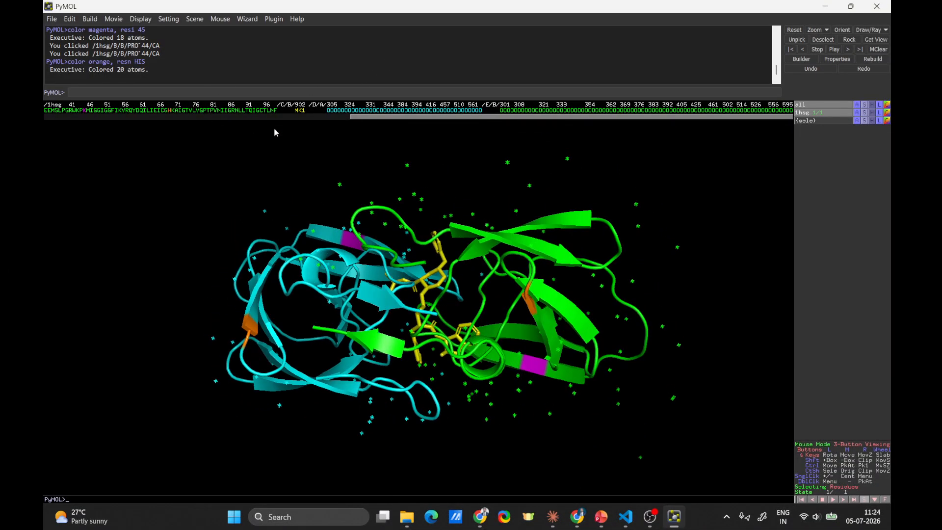
# Step: Color the water molecules marine with the command color marine, solvent
pyautogui.hotkey('alt', 'Tab')
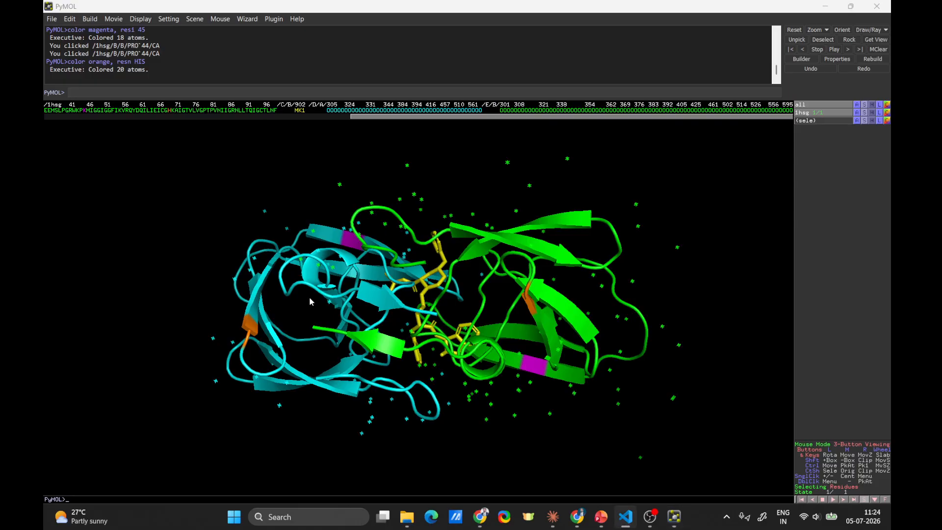
pyautogui.moveTo(310, 388); pyautogui.dragTo(263, 322)
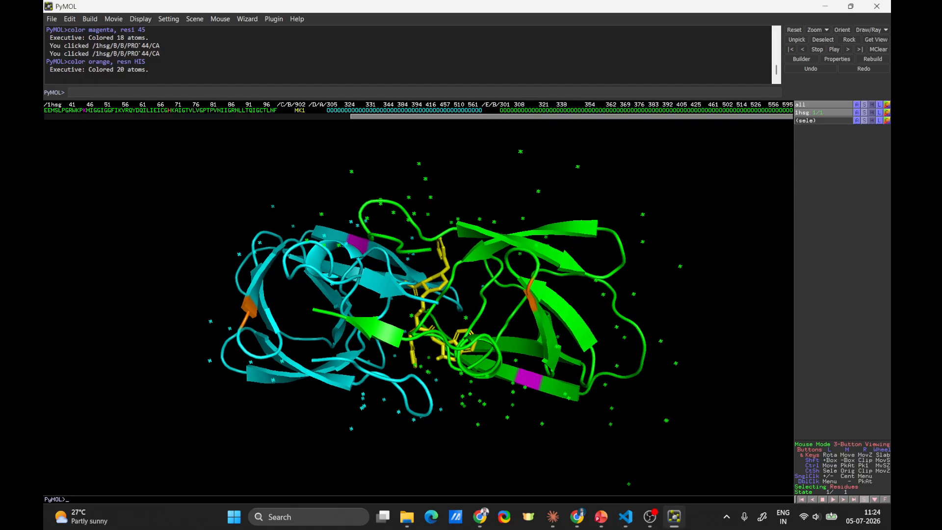
pyautogui.hotkey('alt', 'Tab')
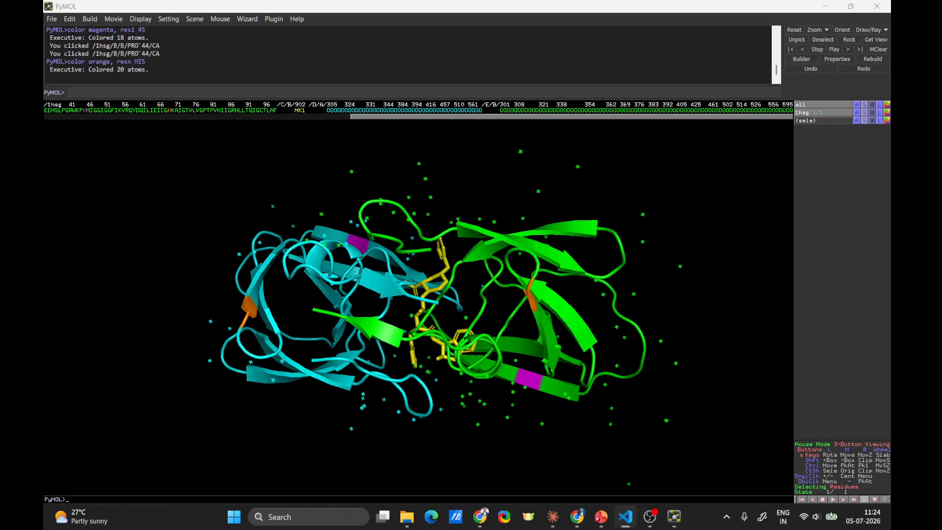
pyautogui.click(234, 92)
pyautogui.moveTo(307, 256); pyautogui.dragTo(319, 216)
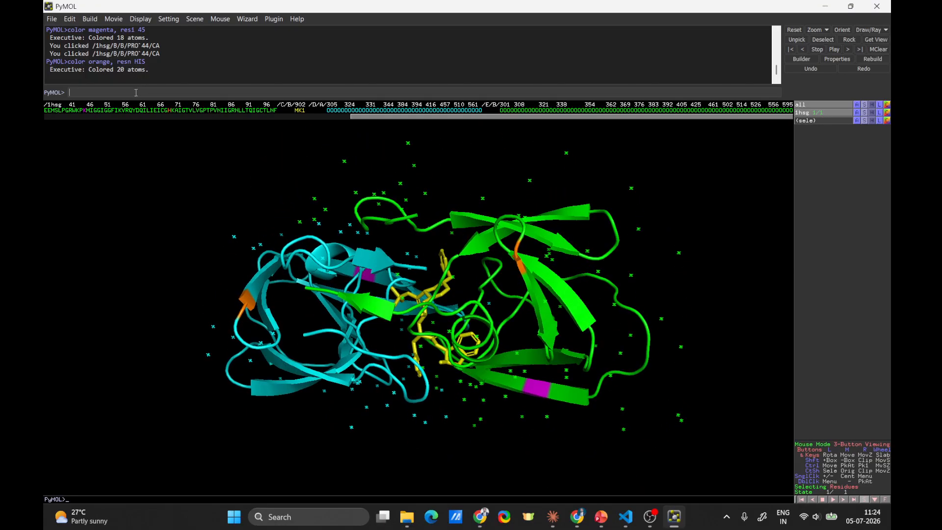
pyautogui.write('color marine, solvent')
pyautogui.press('Return')
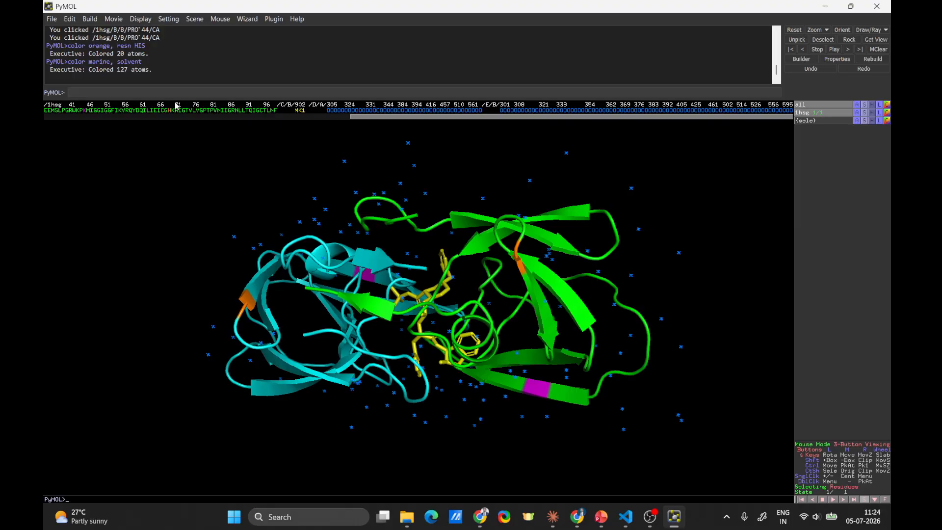
# Step: Examine the marine solvent molecules around the protein and briefly highlight the executed color marine, solvent command in the log
pyautogui.moveTo(639, 208); pyautogui.dragTo(625, 184, button='right')
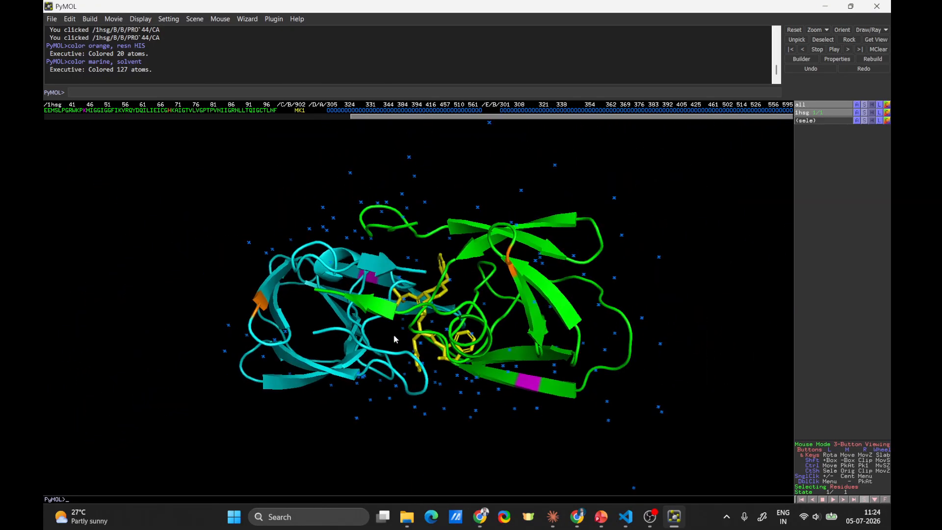
pyautogui.moveTo(393, 336)
pyautogui.mouseDown()
pyautogui.moveTo(373, 393)
pyautogui.moveTo(389, 343)
pyautogui.mouseUp()
pyautogui.moveTo(417, 432); pyautogui.dragTo(283, 225)
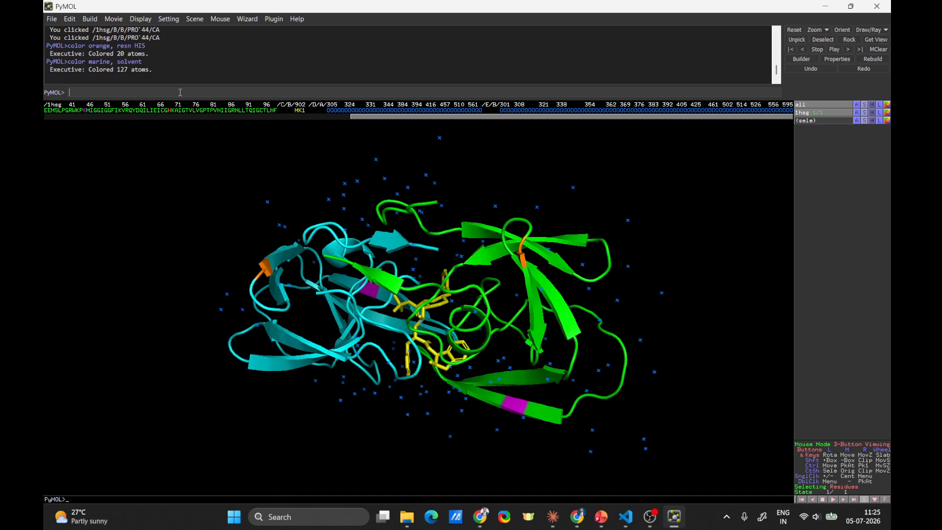
pyautogui.moveTo(144, 61); pyautogui.dragTo(68, 66)
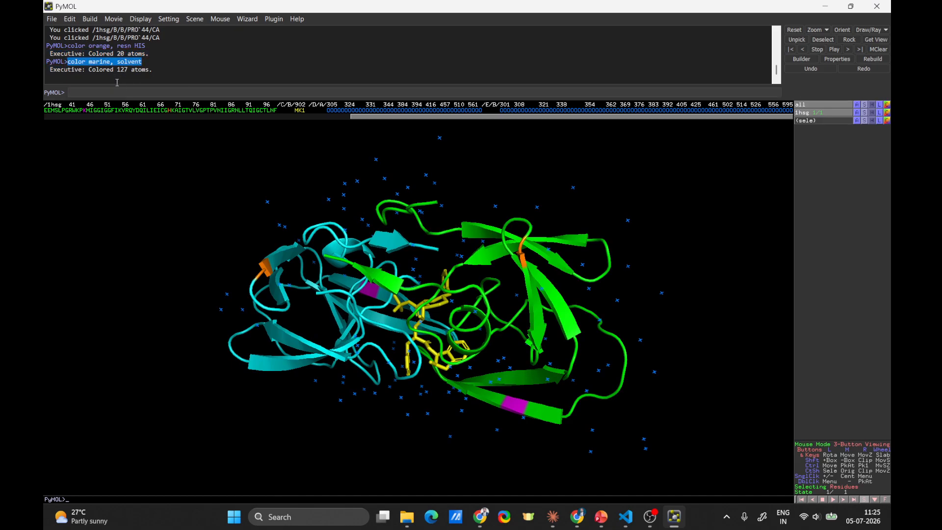
pyautogui.click(167, 68)
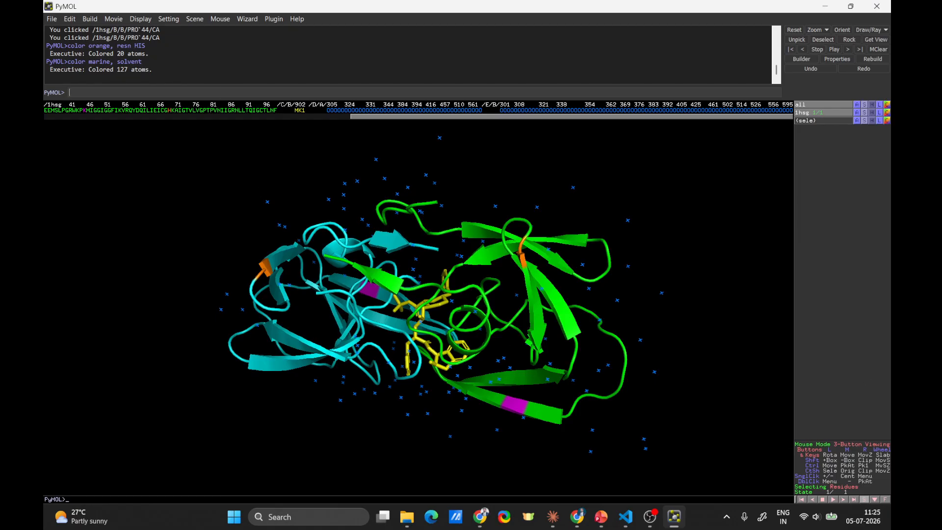
pyautogui.hotkey('alt', 'Tab')
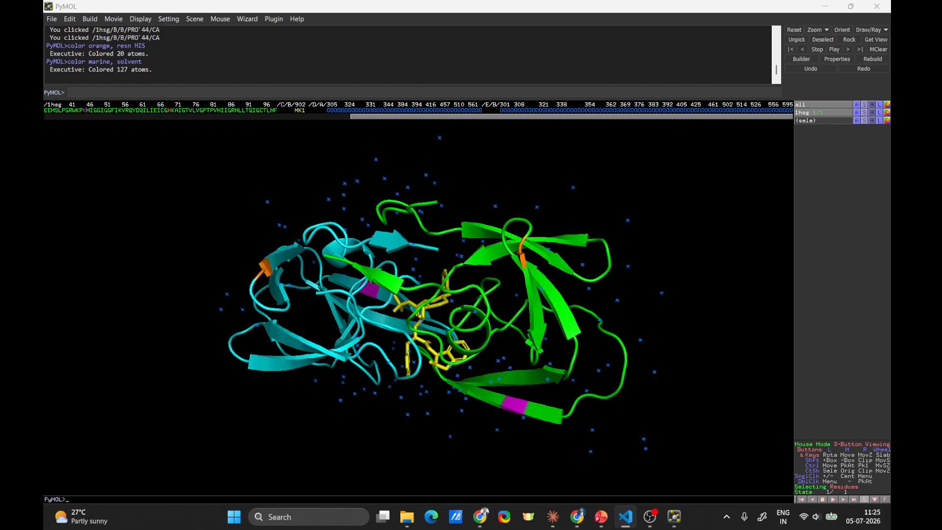
pyautogui.moveTo(606, 301); pyautogui.dragTo(579, 292, button='right')
pyautogui.moveTo(456, 372)
pyautogui.mouseDown()
pyautogui.moveTo(458, 326)
pyautogui.moveTo(457, 372)
pyautogui.mouseUp()
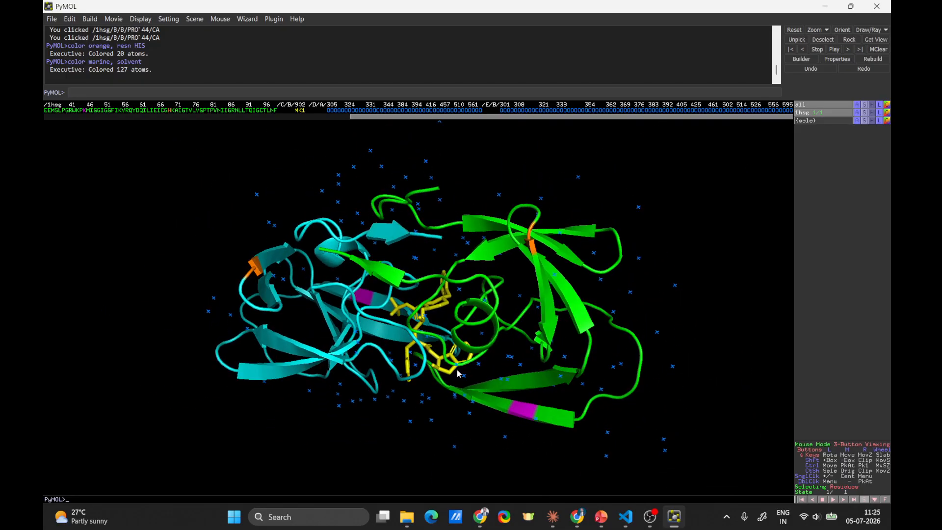
pyautogui.moveTo(301, 370); pyautogui.dragTo(272, 369)
pyautogui.moveTo(437, 366); pyautogui.dragTo(440, 346)
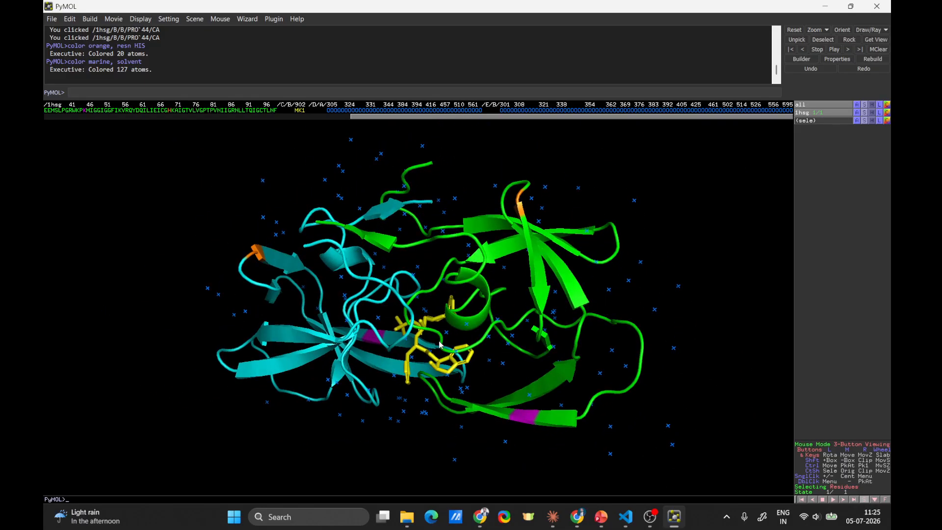
# Step: Color the whole 1HSG structure by chain with the command util.cbc
pyautogui.click(165, 91)
pyautogui.write('util.cbc')
pyautogui.press('Return')
pyautogui.moveTo(391, 392); pyautogui.dragTo(416, 416)
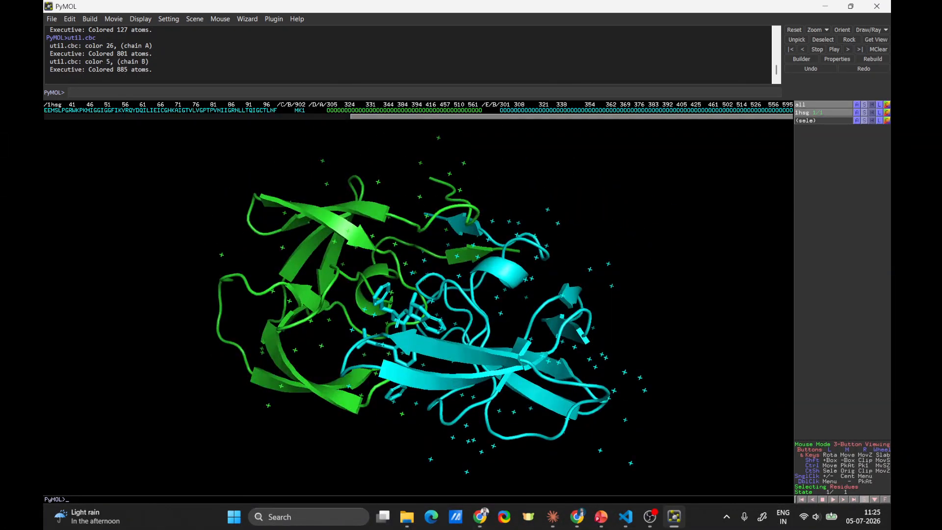
pyautogui.hotkey('alt', 'Tab')
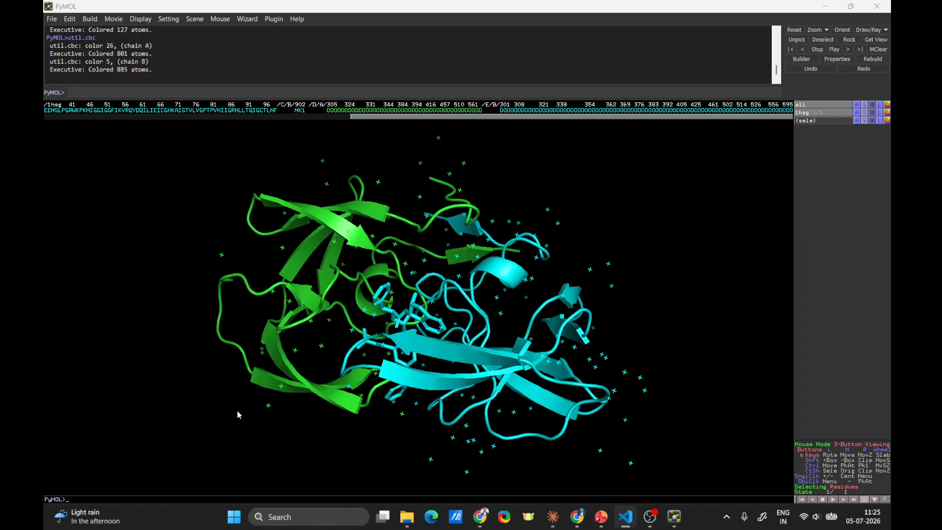
pyautogui.moveTo(237, 414); pyautogui.dragTo(391, 324)
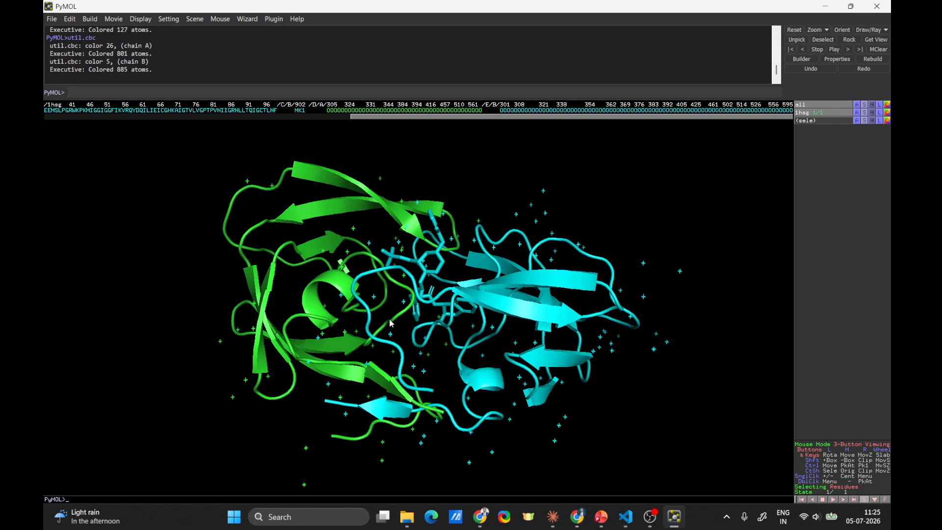
pyautogui.moveTo(401, 431); pyautogui.dragTo(367, 365)
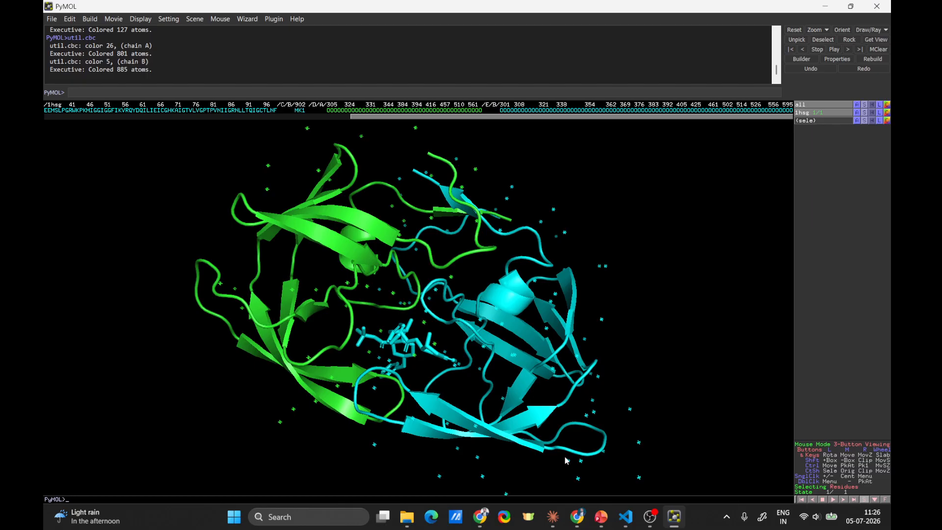
# Step: Color the structure by element with green carbons using the command util.cbag
pyautogui.click(581, 523)
pyautogui.click(599, 521)
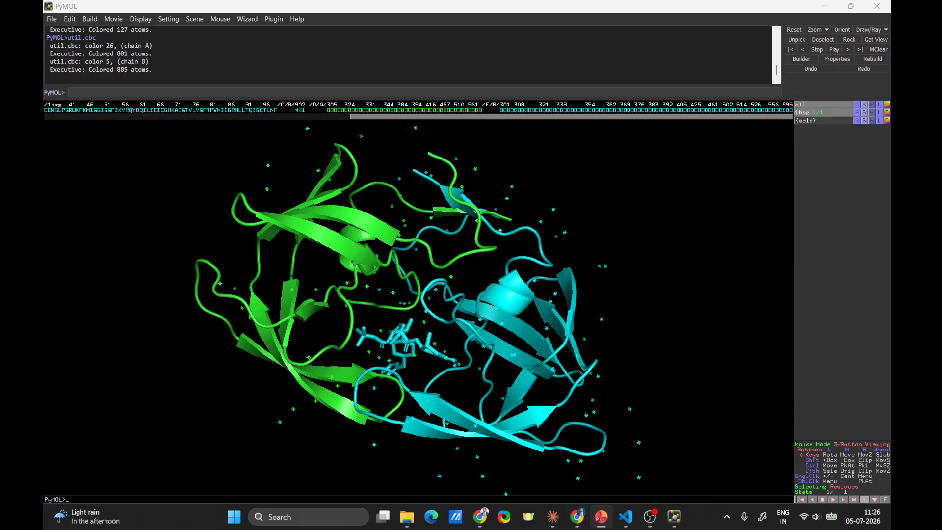
pyautogui.click(239, 98)
pyautogui.write('util.cbag')
pyautogui.press('Return')
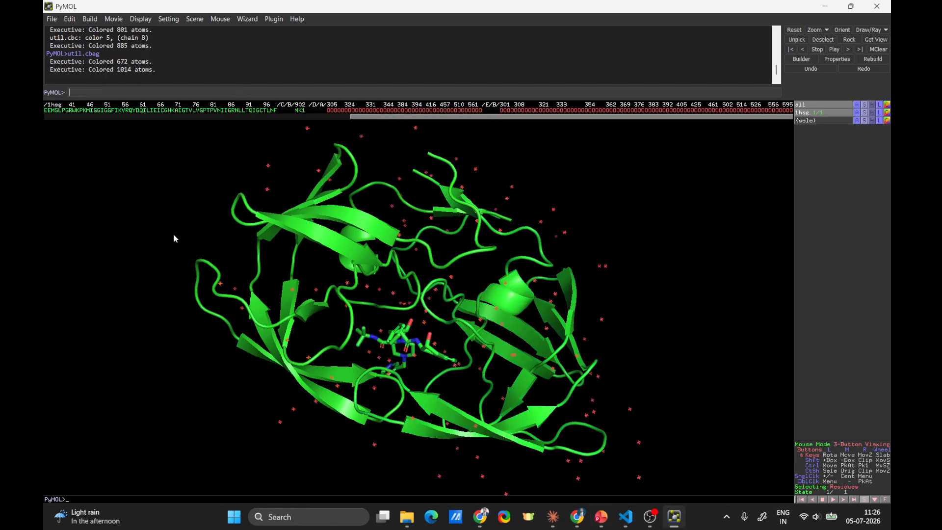
# Step: Color the structure by element with yellow carbons using util.cbay, and highlight the executed command in the log
pyautogui.hotkey('alt', 'Tab')
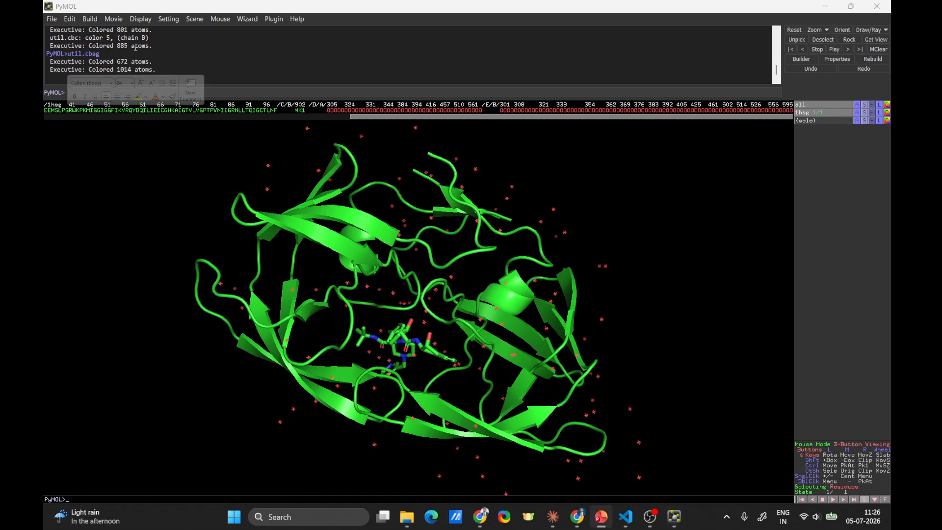
pyautogui.click(218, 88)
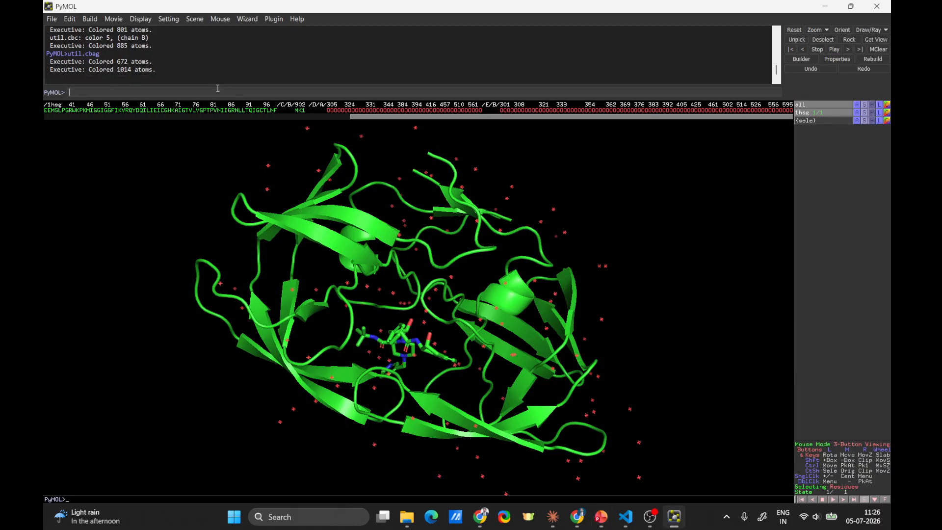
pyautogui.press('Up')
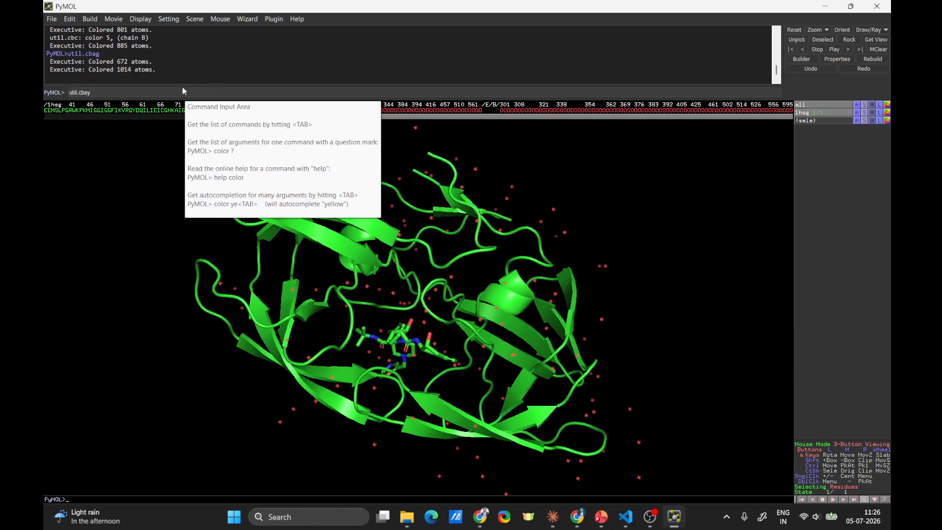
pyautogui.press('Return')
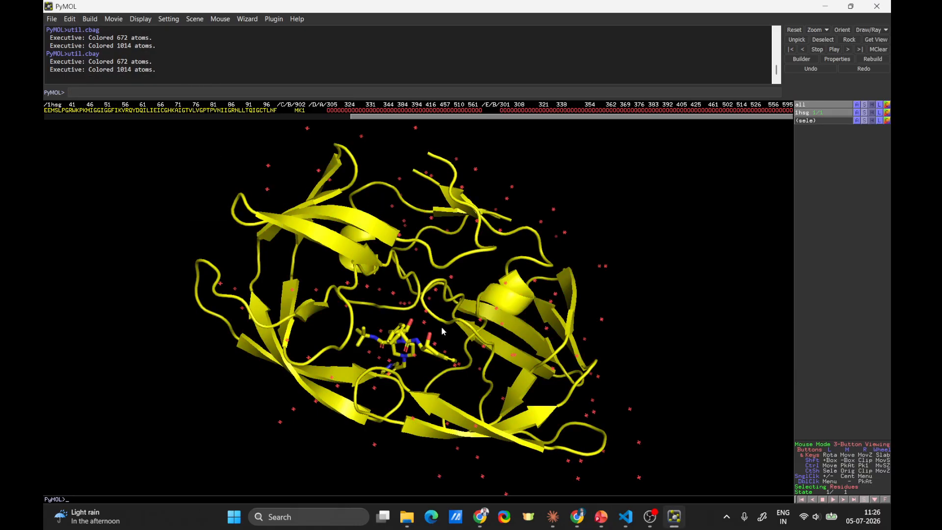
pyautogui.moveTo(441, 331); pyautogui.dragTo(457, 349)
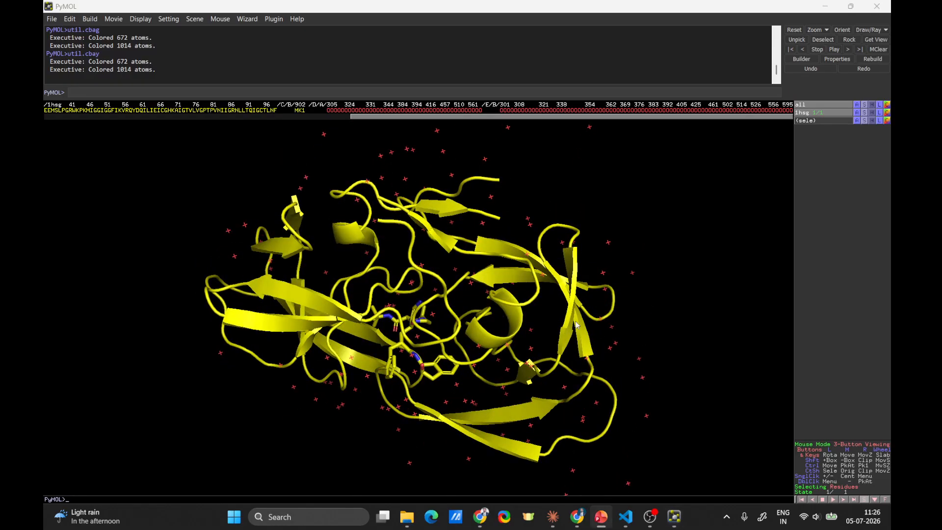
pyautogui.moveTo(405, 367); pyautogui.dragTo(373, 294)
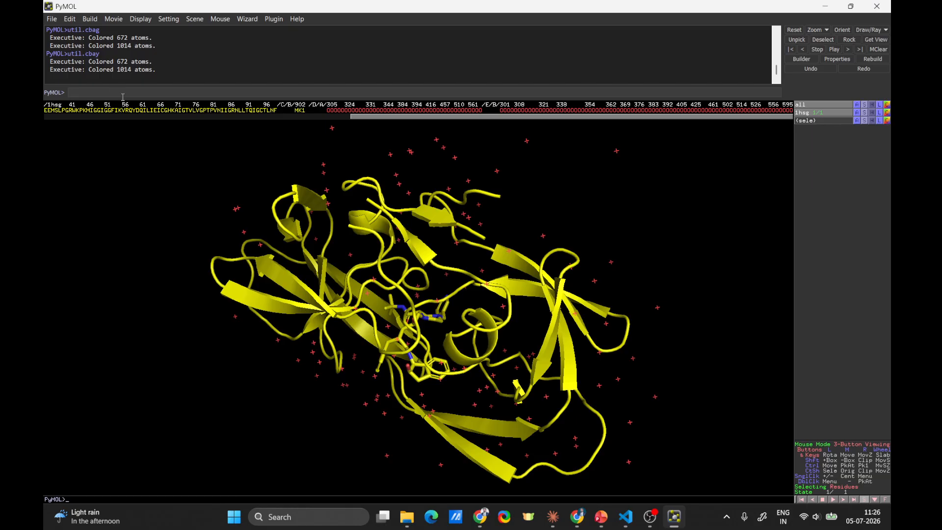
pyautogui.moveTo(105, 55); pyautogui.dragTo(71, 55)
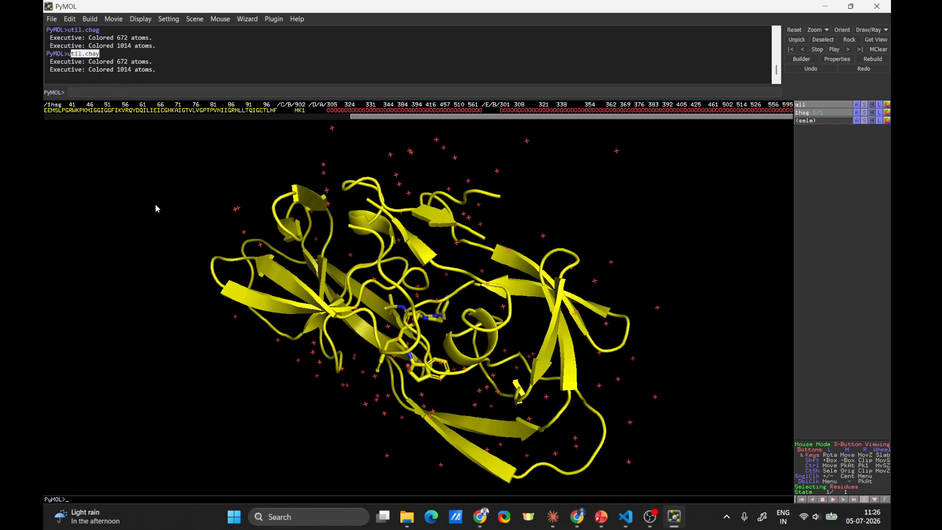